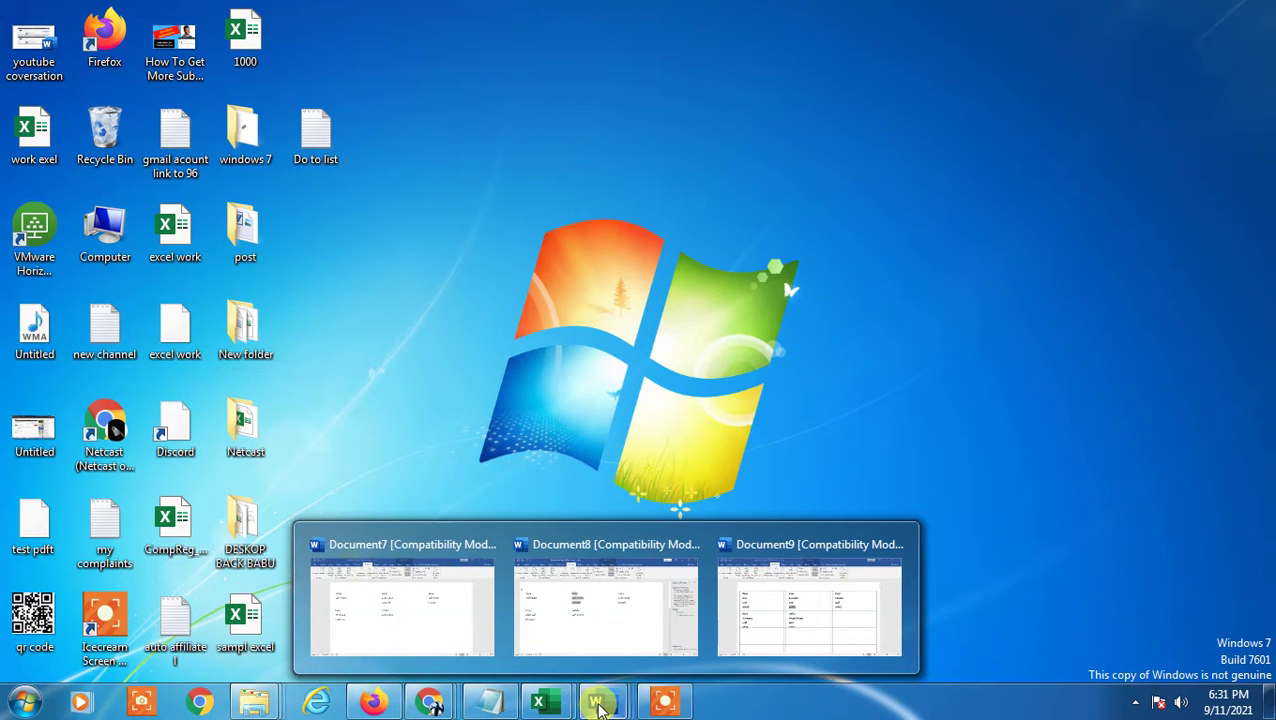
- Bring Document9's merged label sheet to the front, then switch to the open folder window
left_click(765, 640)
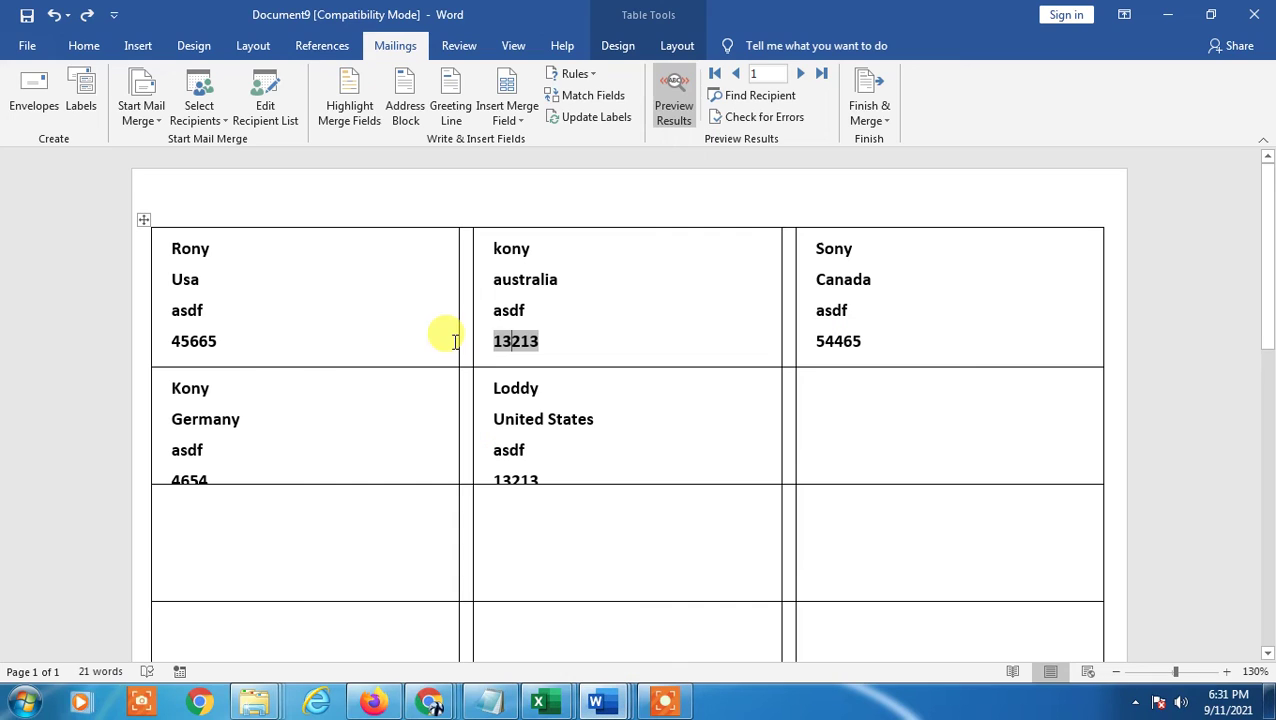
left_click(425, 192)
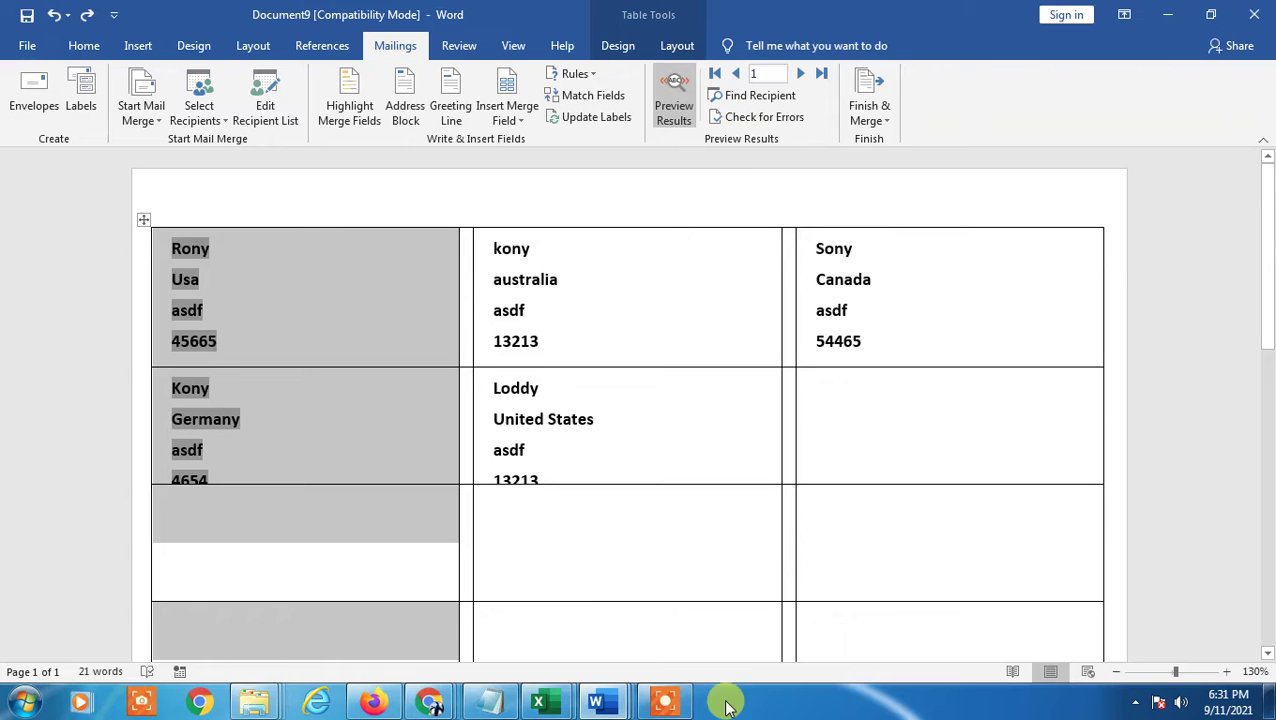
left_click(262, 708)
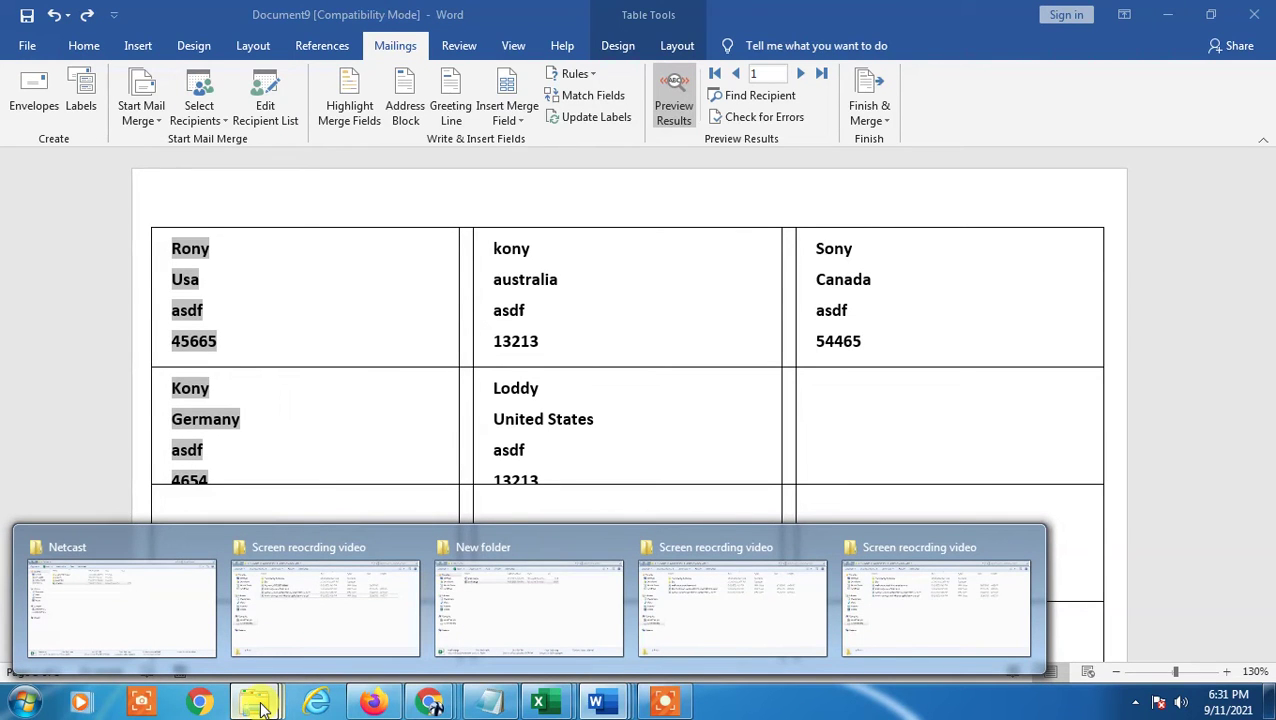
- Open the mail merge workbook from New folder, retrying past the file-in-use warning
left_click(529, 605)
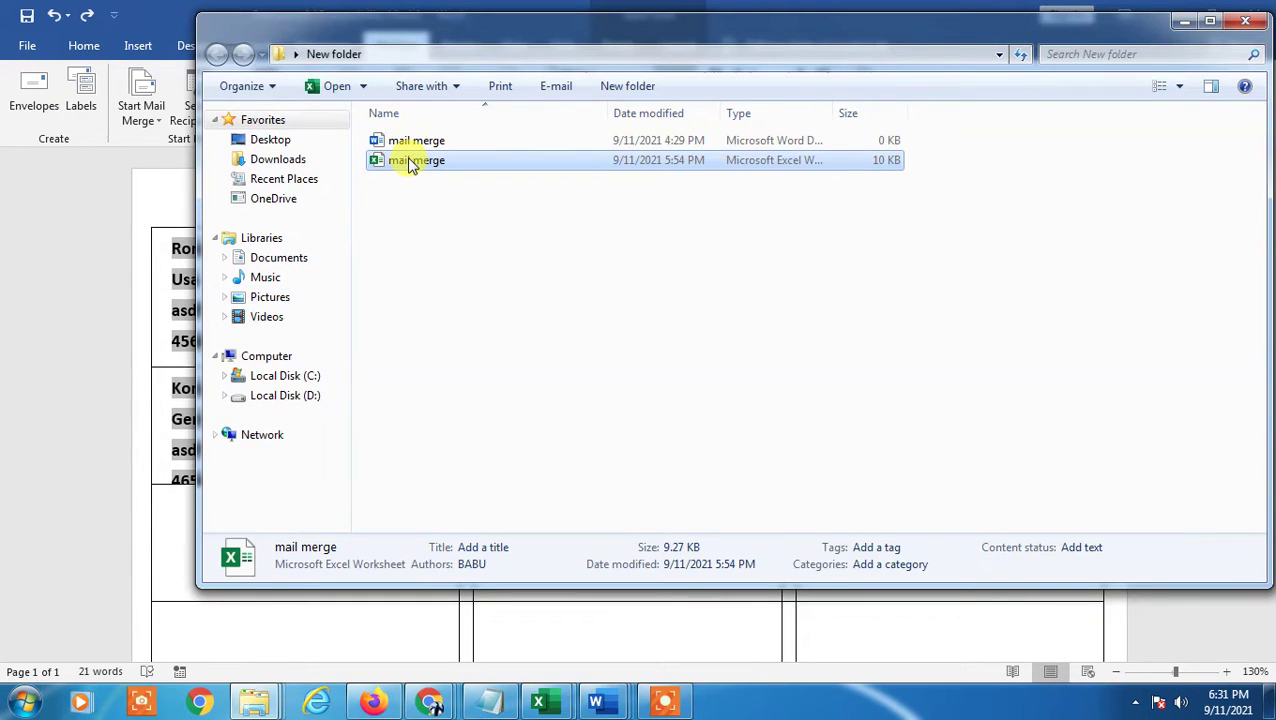
left_click(414, 165)
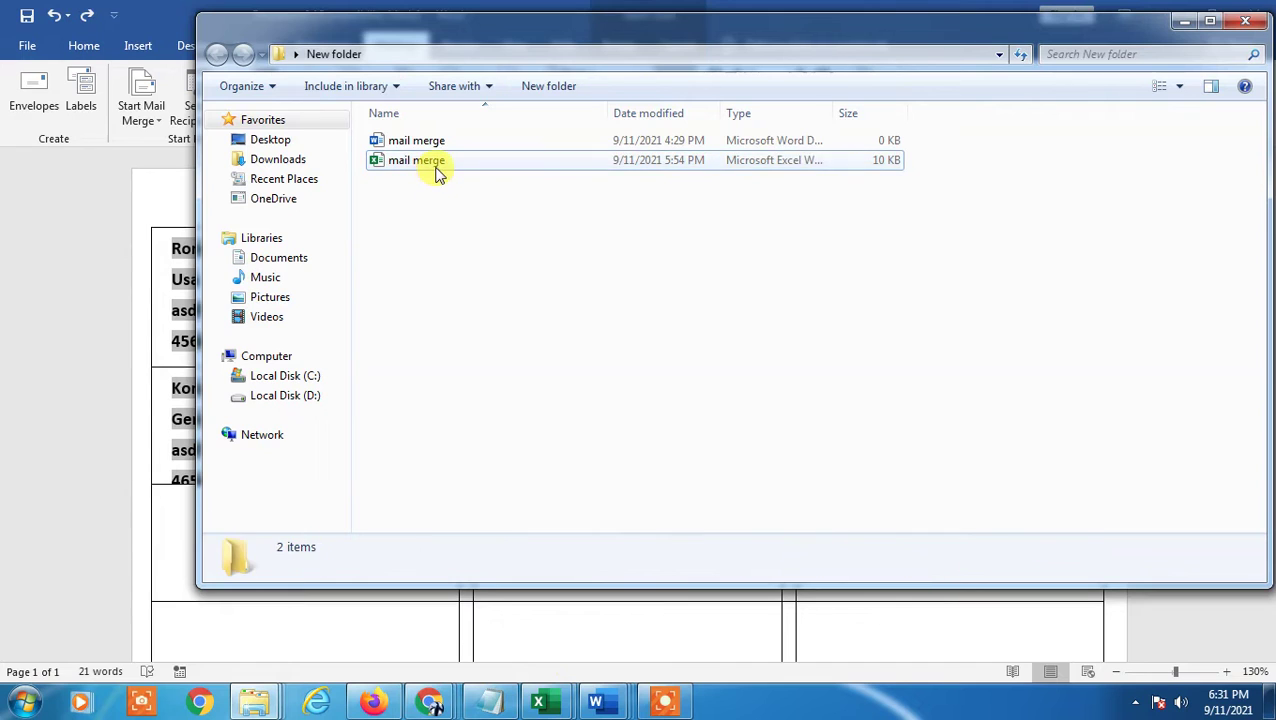
double_click(437, 172)
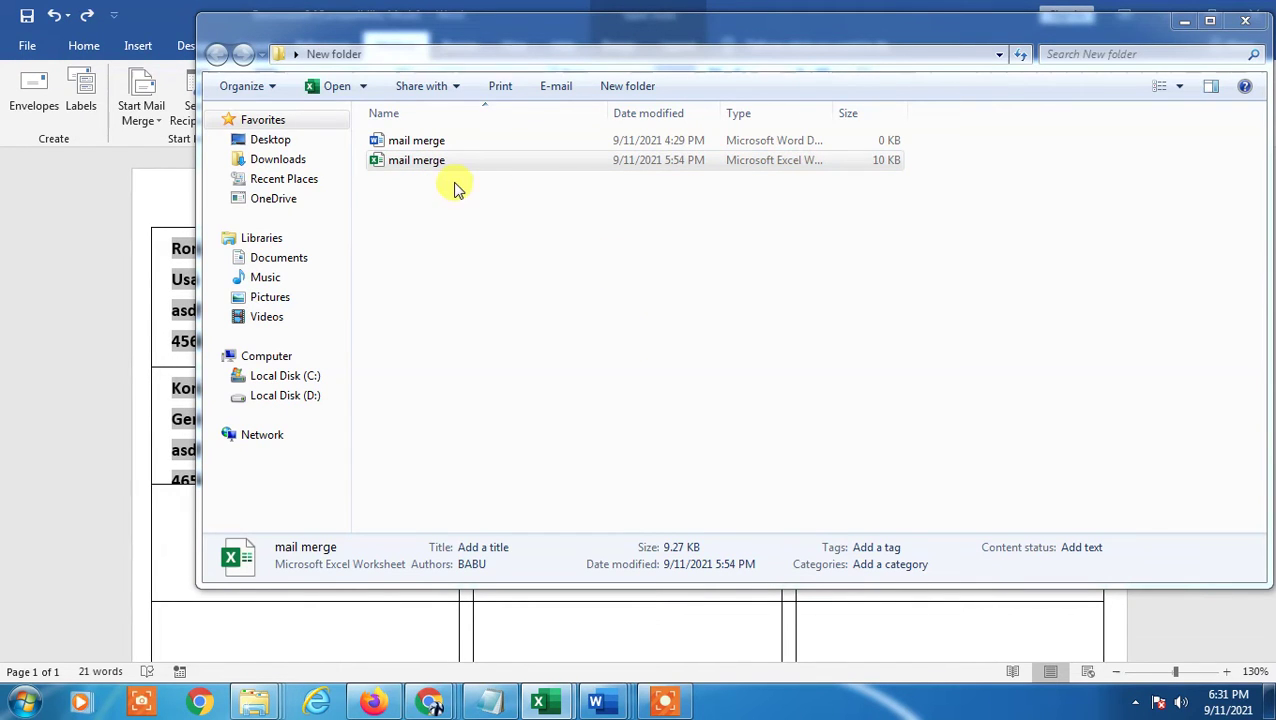
double_click(418, 162)
left_click(931, 368)
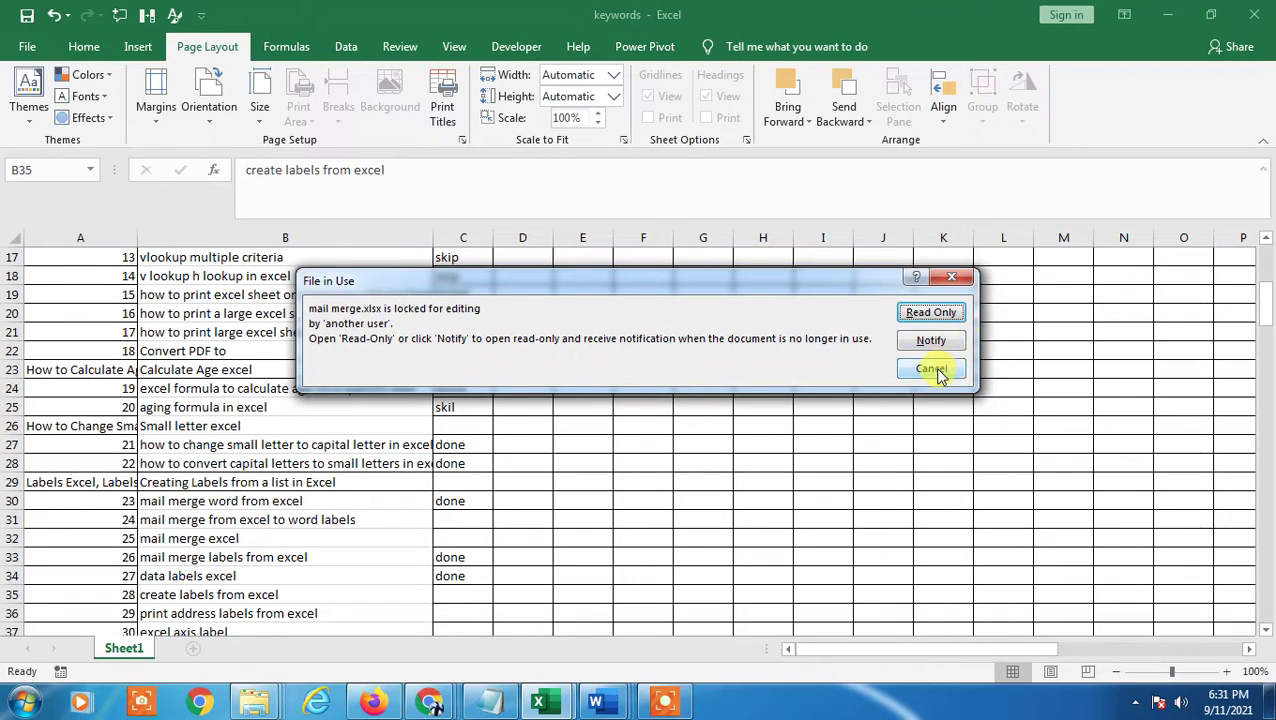
left_click(1167, 14)
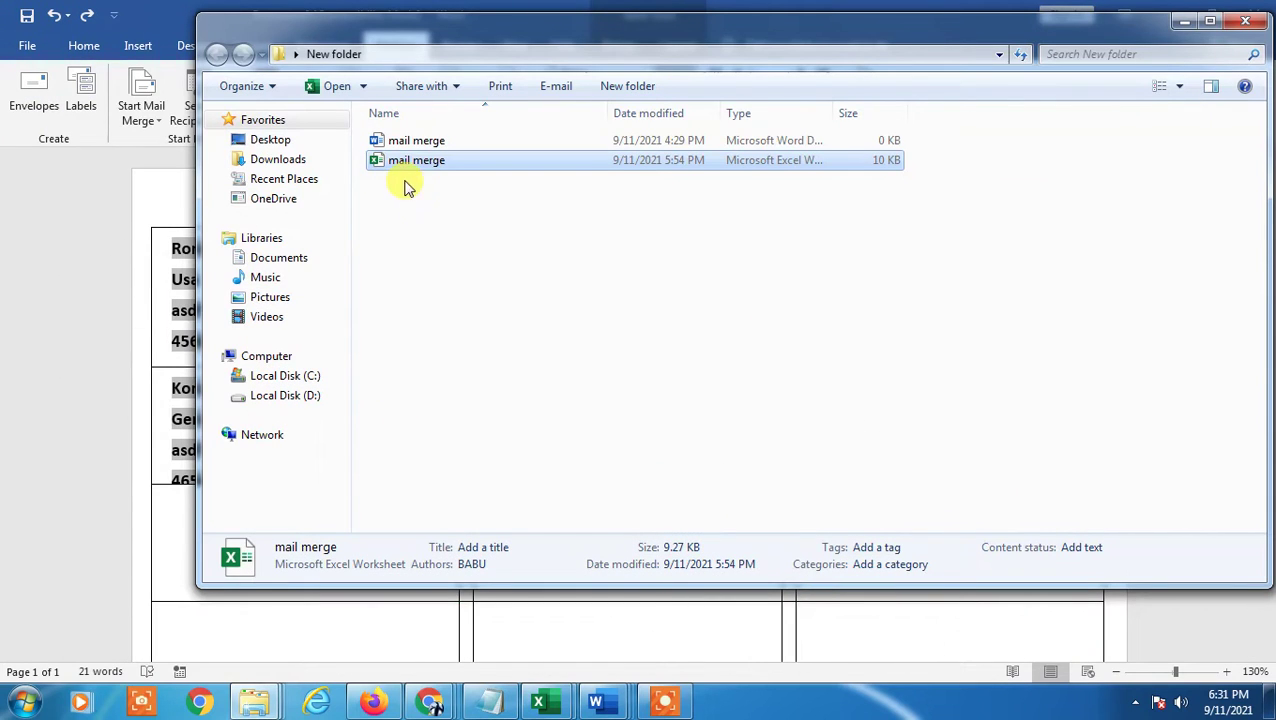
double_click(422, 170)
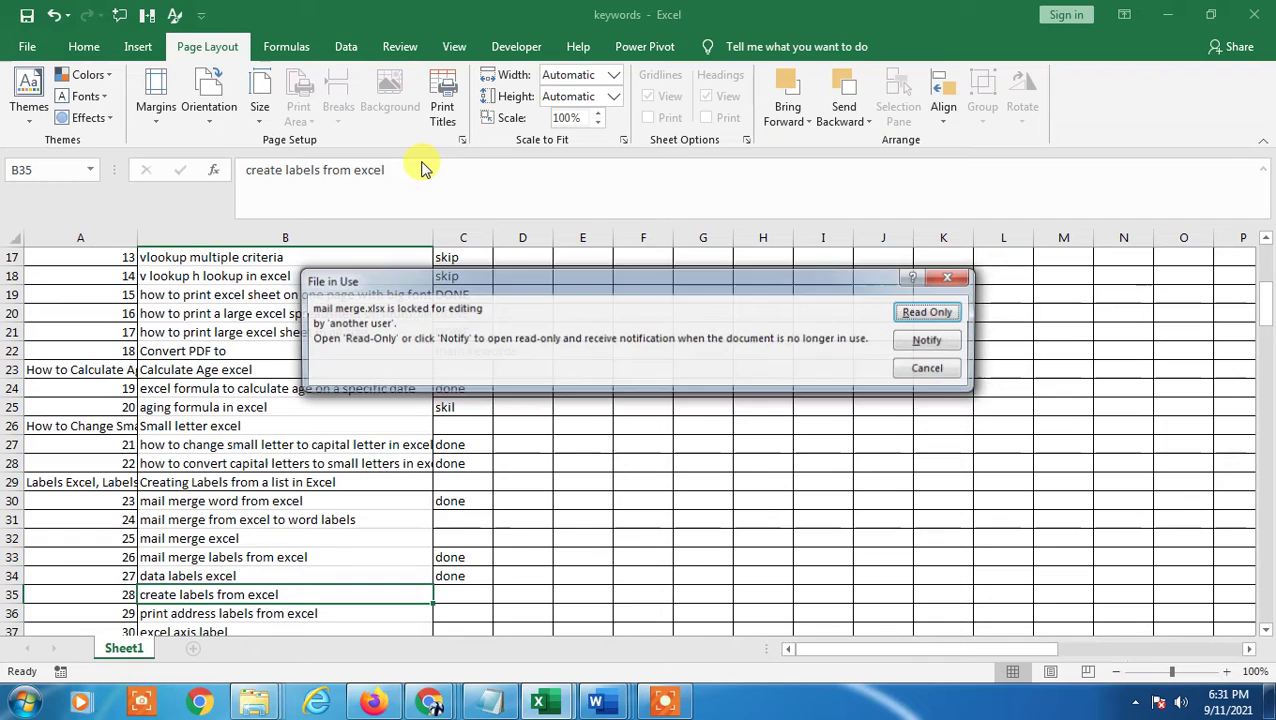
- Open the workbook read-only, review its Name, Country and City data, and minimize Excel
left_click(926, 312)
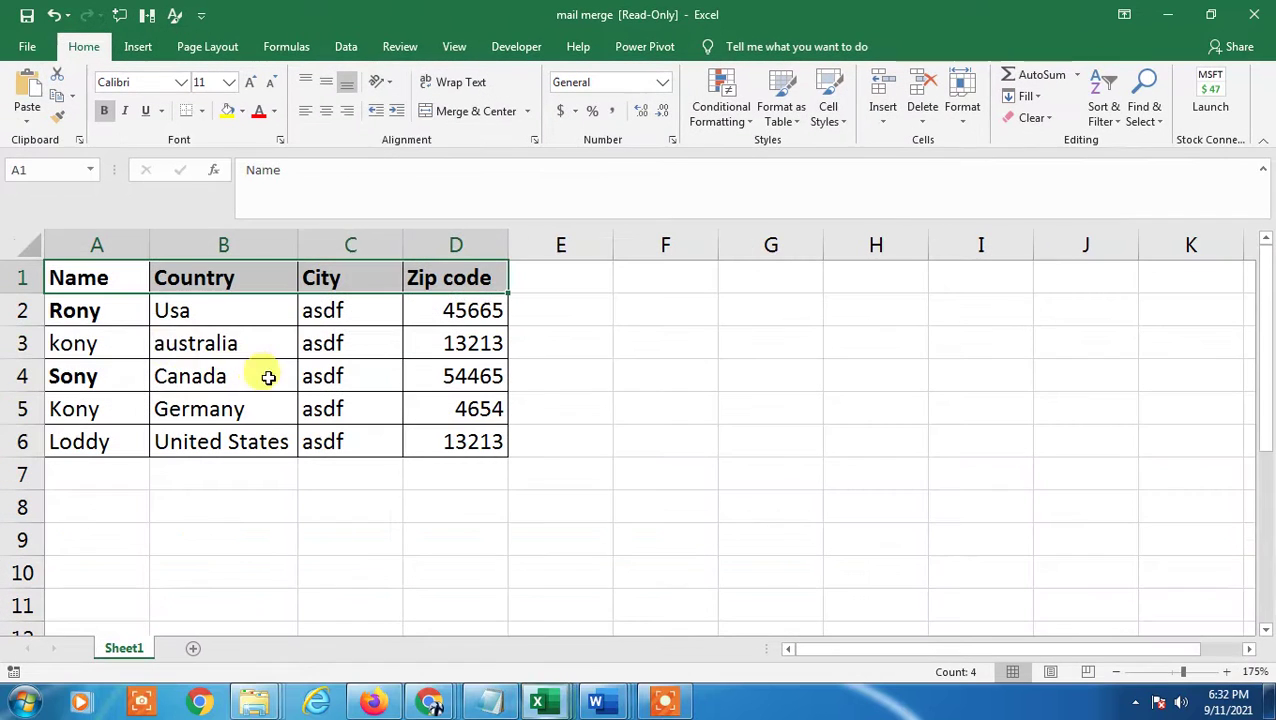
left_click(170, 343)
left_click(92, 282)
left_click_drag(77, 313, 100, 441)
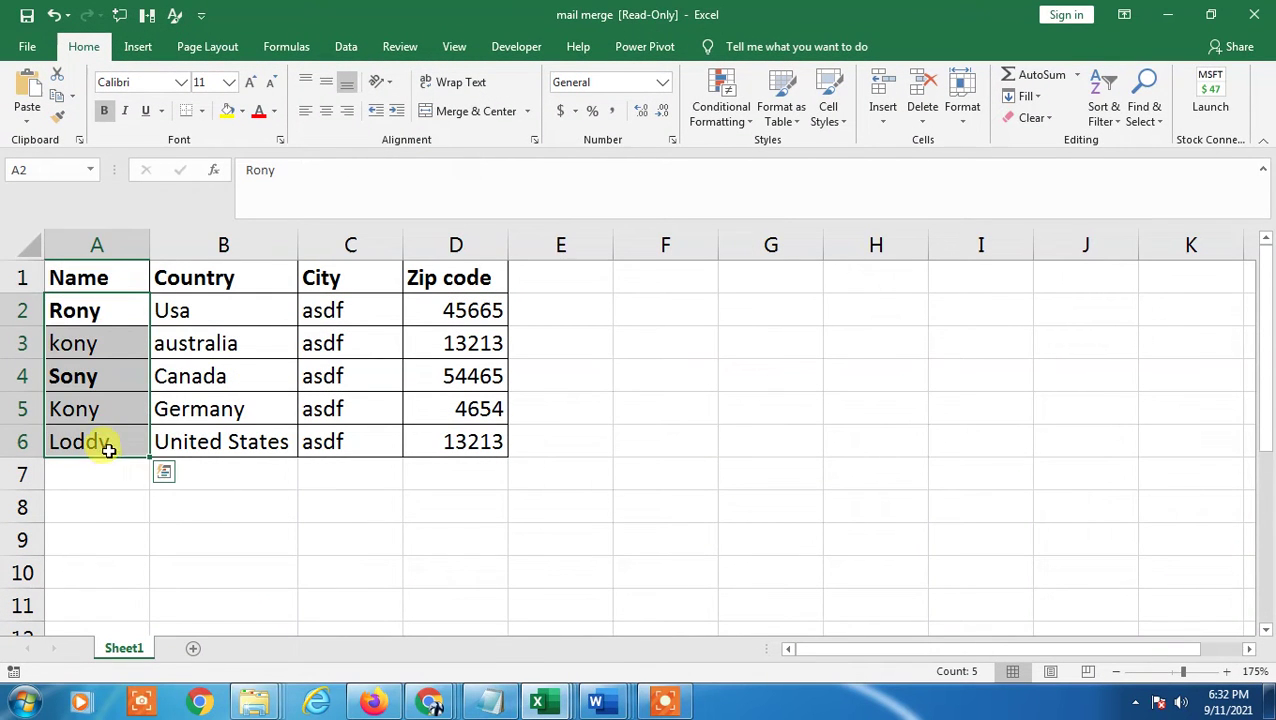
left_click(97, 276)
left_click(210, 284)
left_click(382, 282)
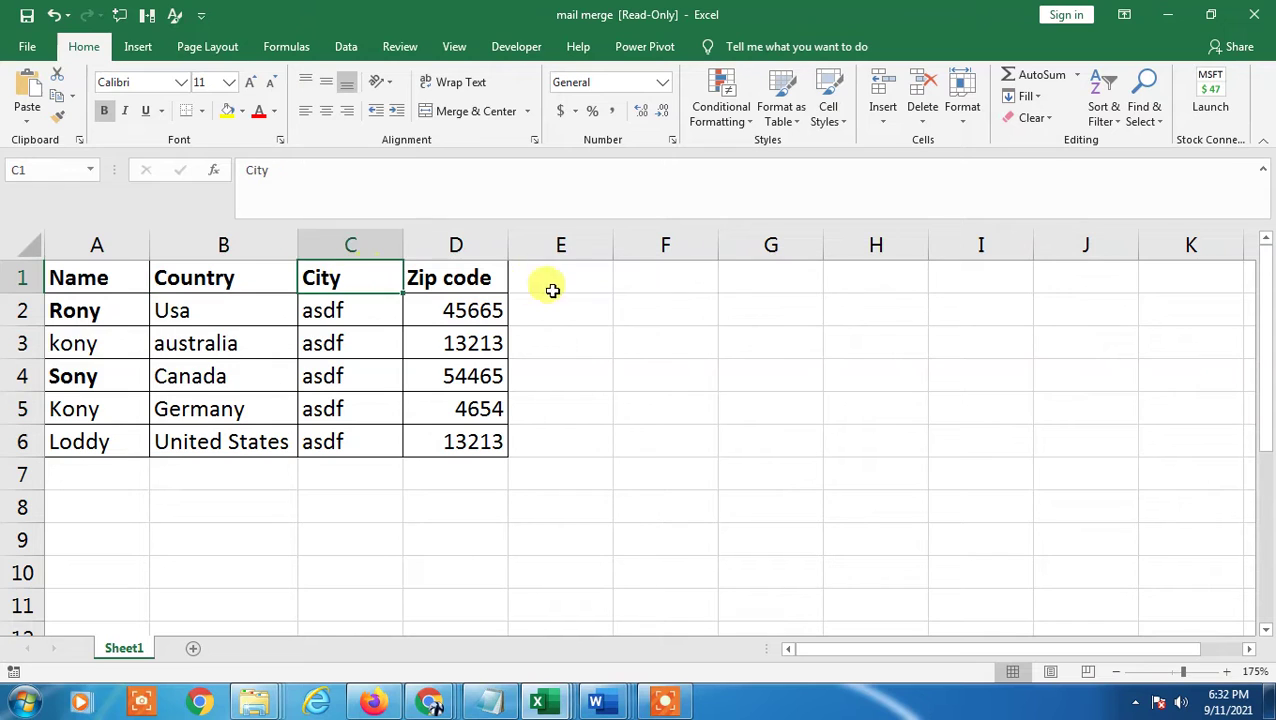
left_click(548, 287)
left_click(180, 397)
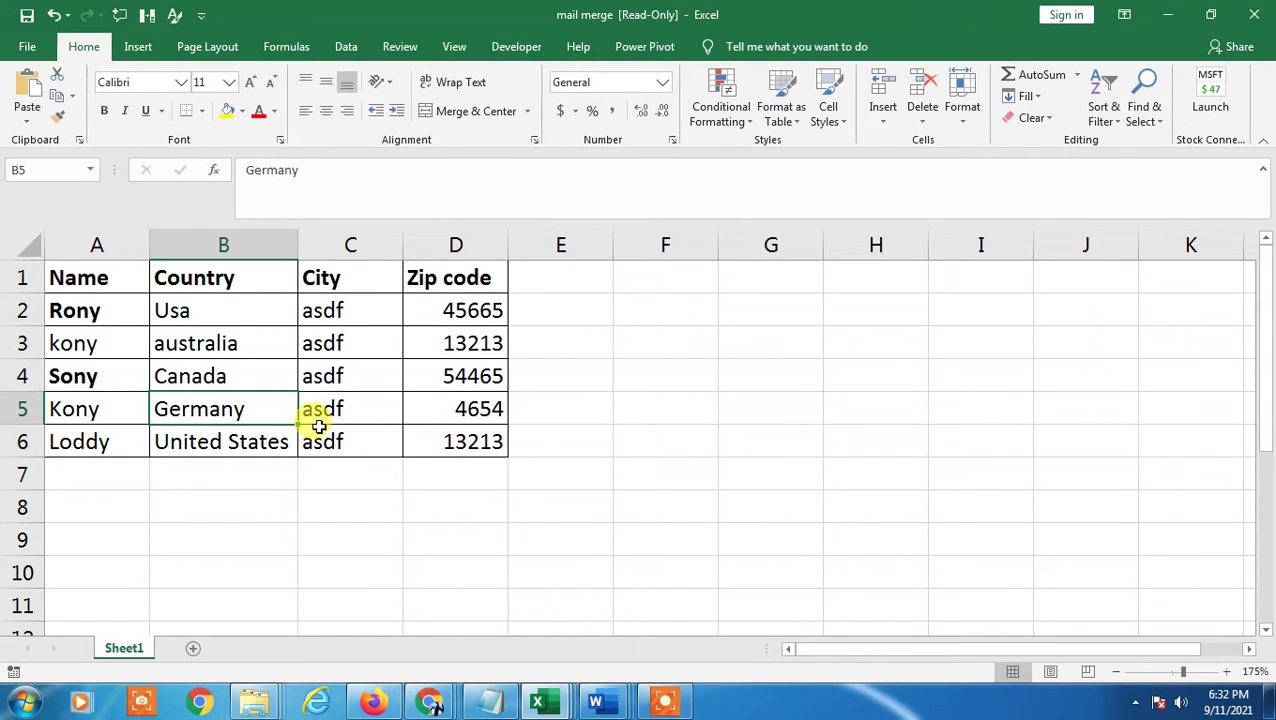
left_click(1168, 18)
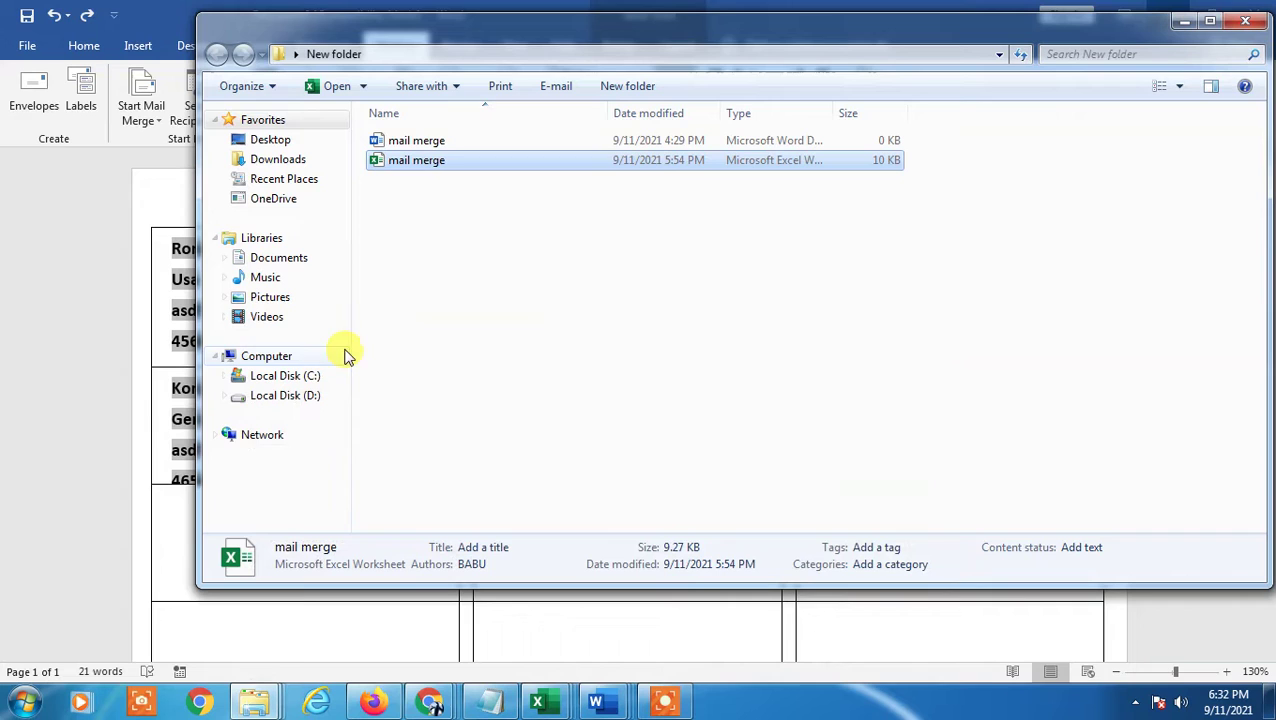
- Return from the folder window to Word's Document9 label sheet
left_click(441, 145)
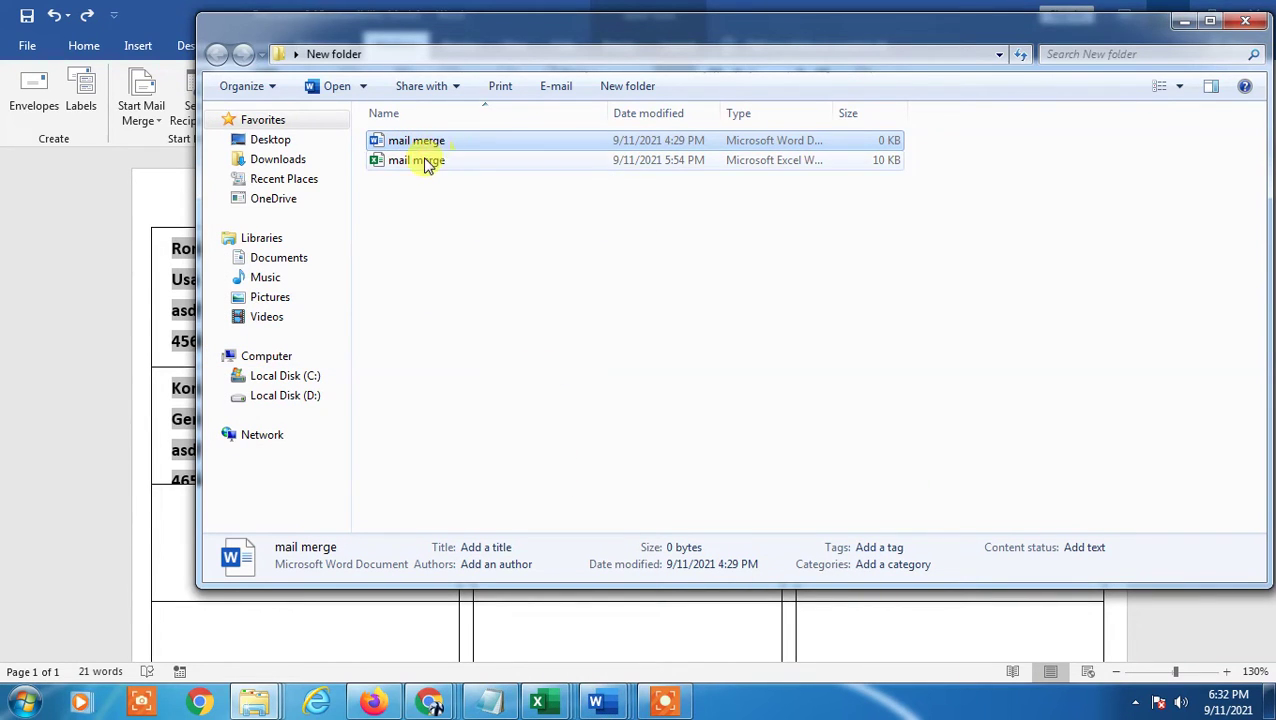
left_click(430, 160)
left_click(600, 702)
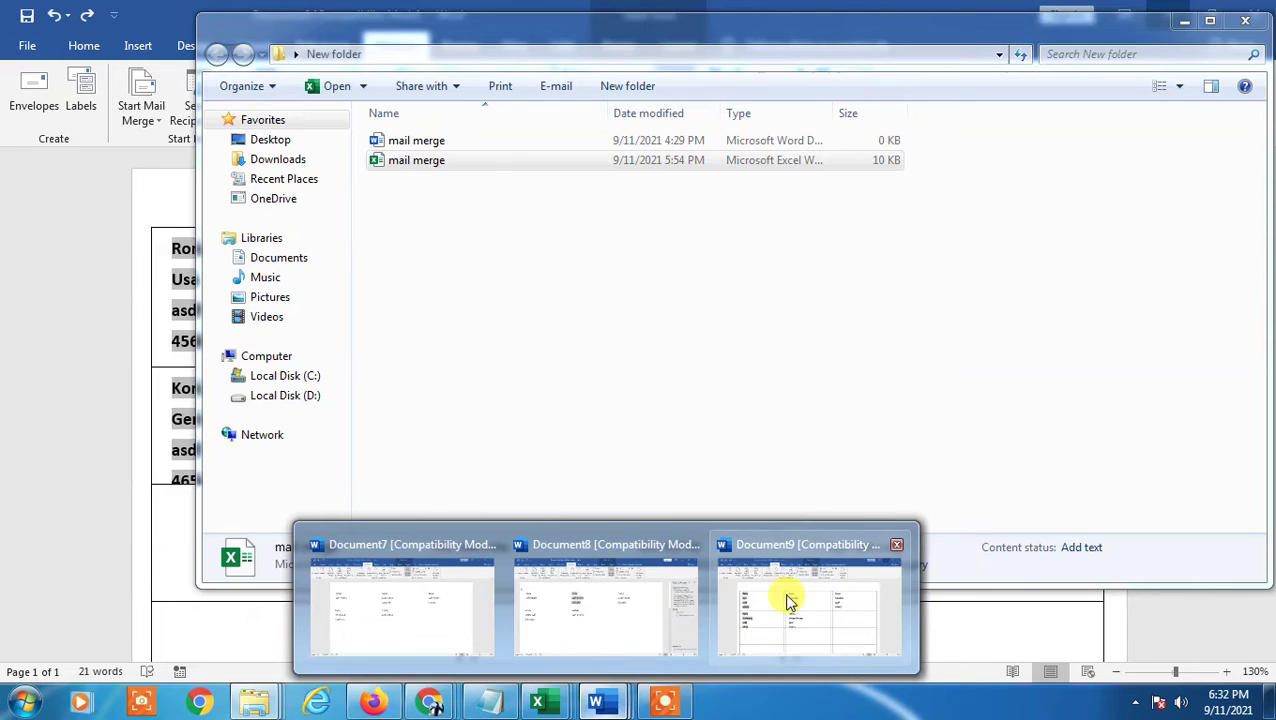
left_click(789, 598)
left_click(640, 298)
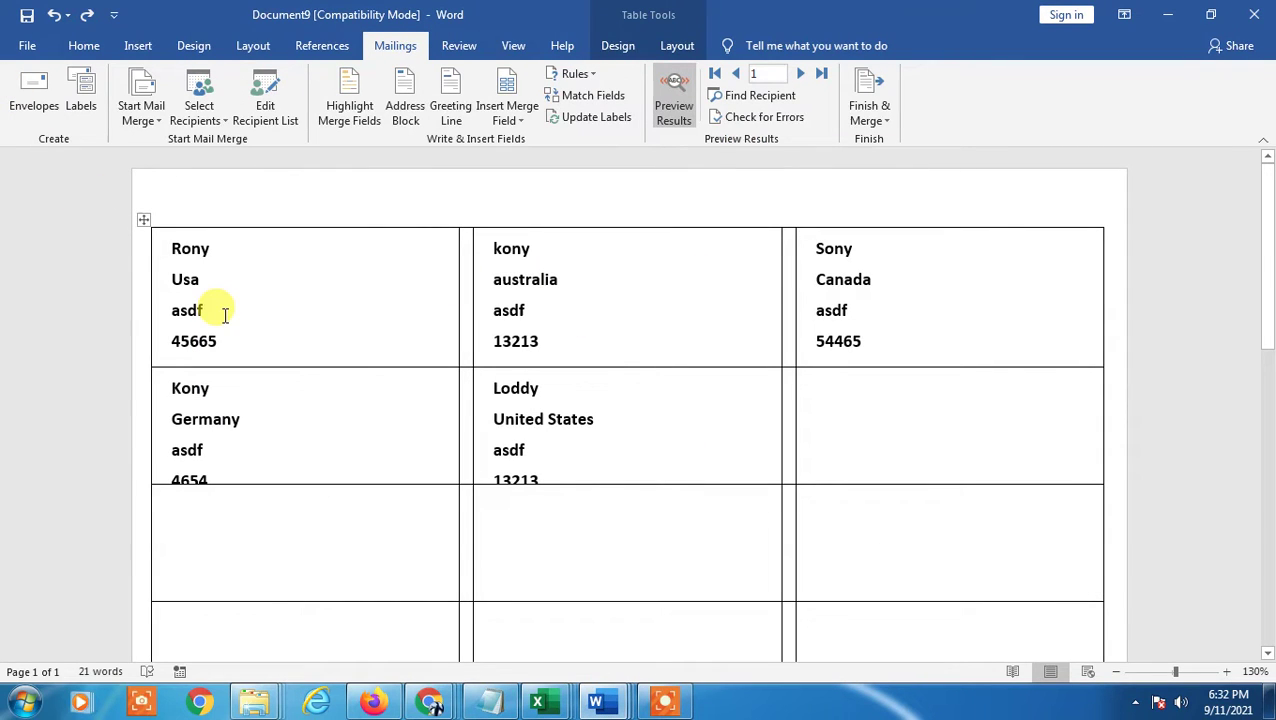
- Create a new blank document, Document10, and show the Mailings commands
left_click(195, 222)
left_click(27, 47)
left_click(25, 50)
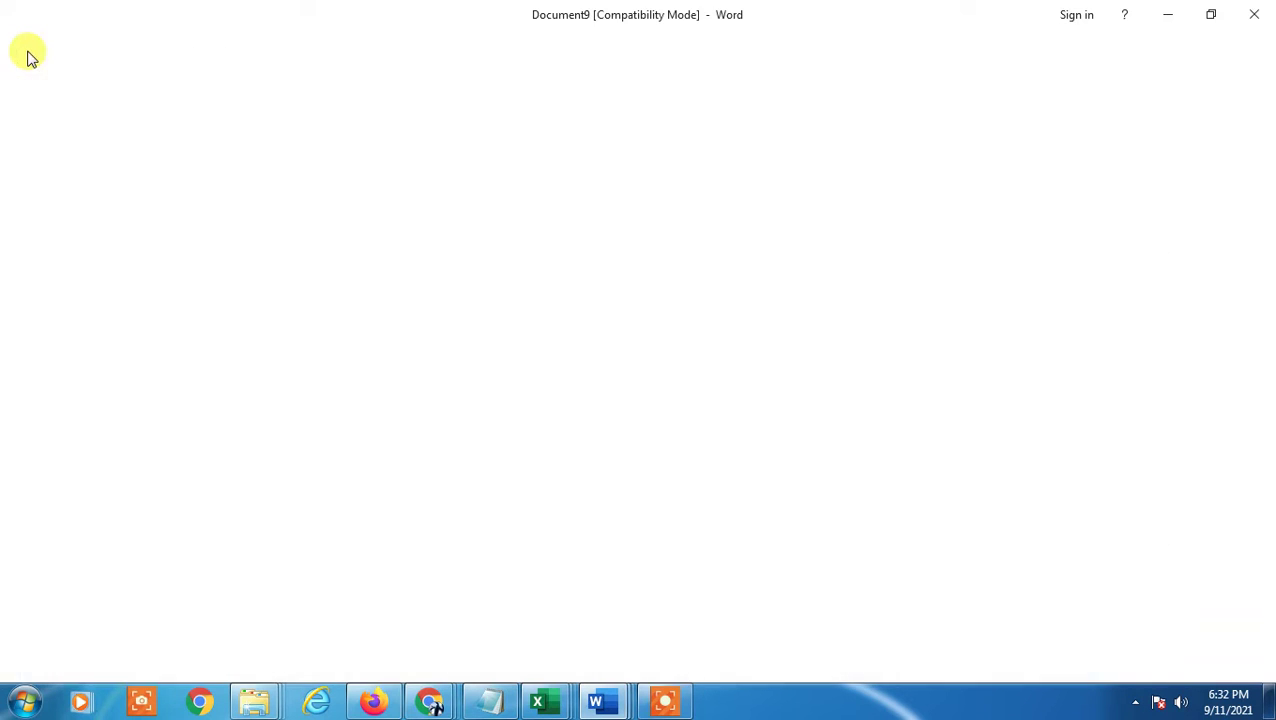
left_click(85, 47)
left_click(24, 44)
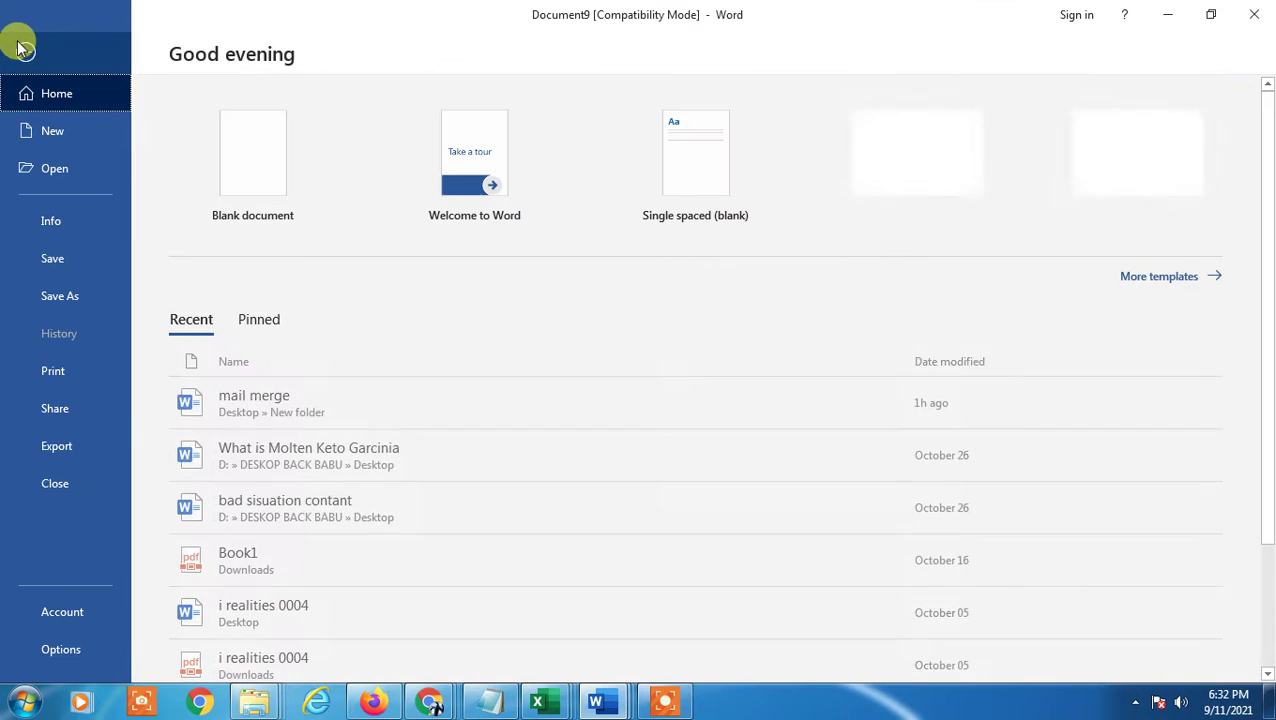
left_click(328, 165)
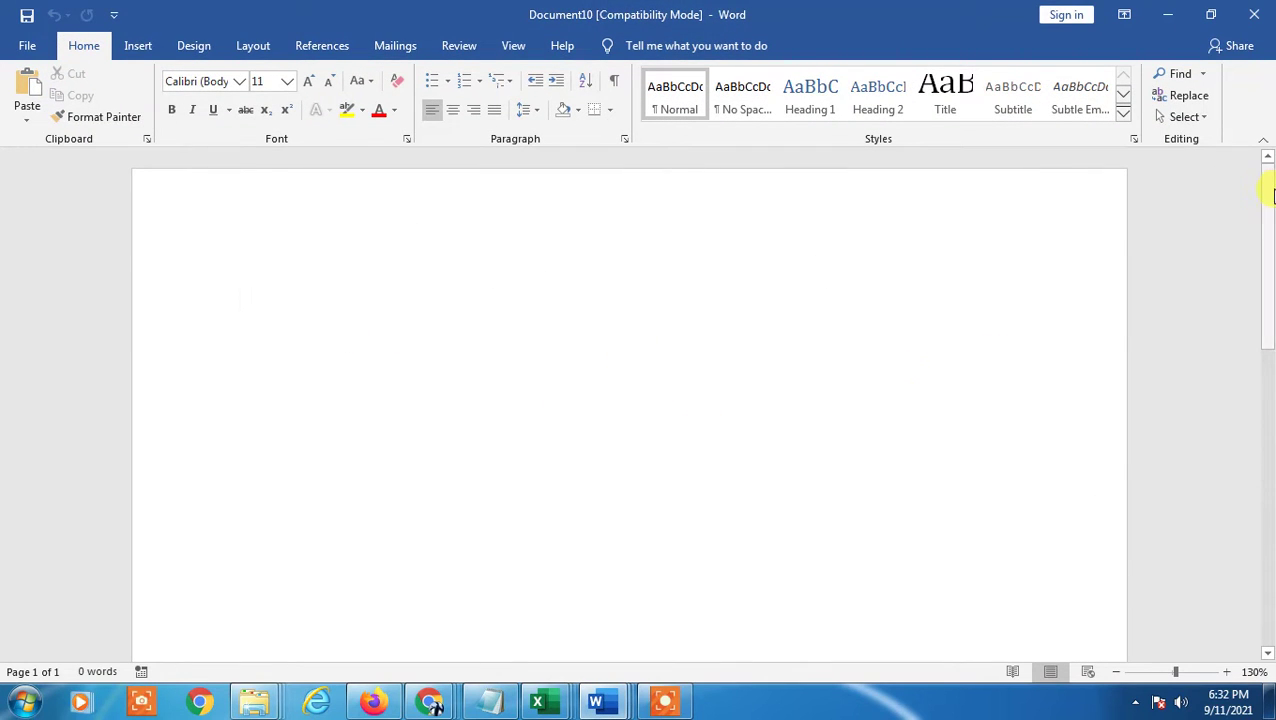
mouse_move(1265, 195)
left_mouse_down()
mouse_move(1268, 340)
mouse_move(603, 340)
left_mouse_up()
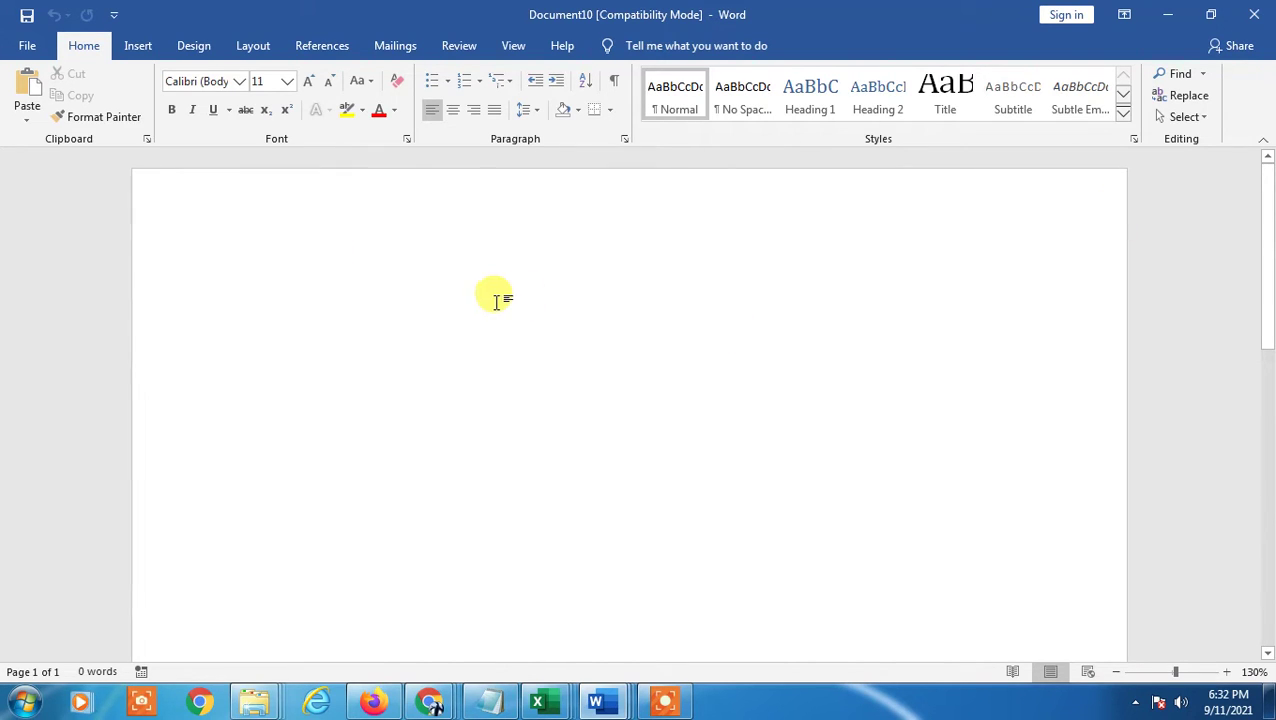
mouse_move(1264, 200)
left_mouse_down()
mouse_move(1245, 450)
mouse_move(1242, 205)
left_mouse_up()
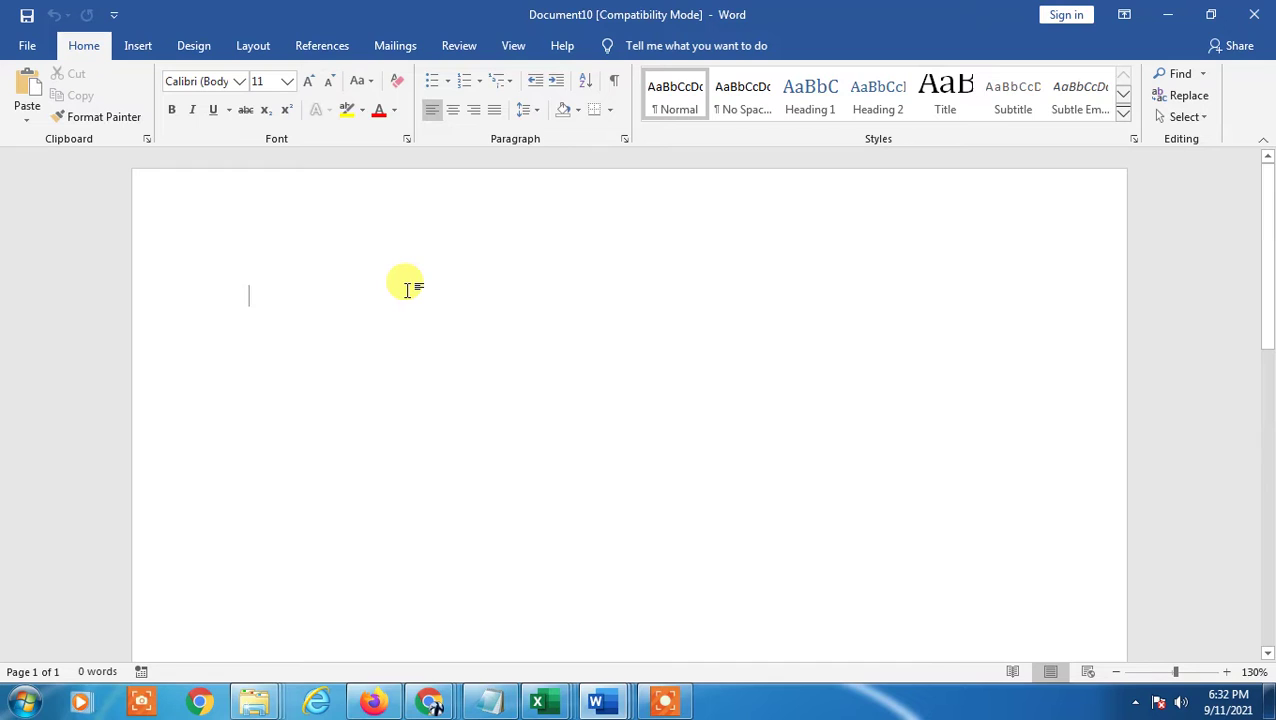
left_click(391, 48)
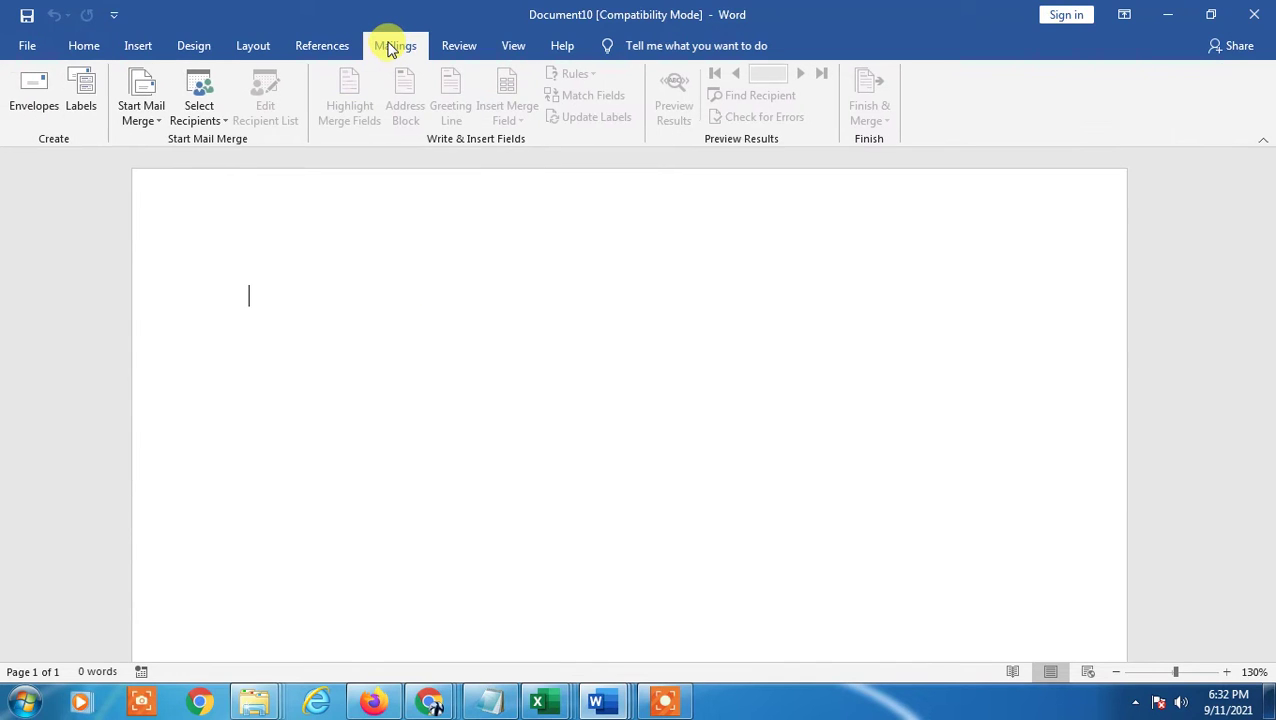
- Start a labels merge using Microsoft's 30 Per Page address labels
left_click(145, 120)
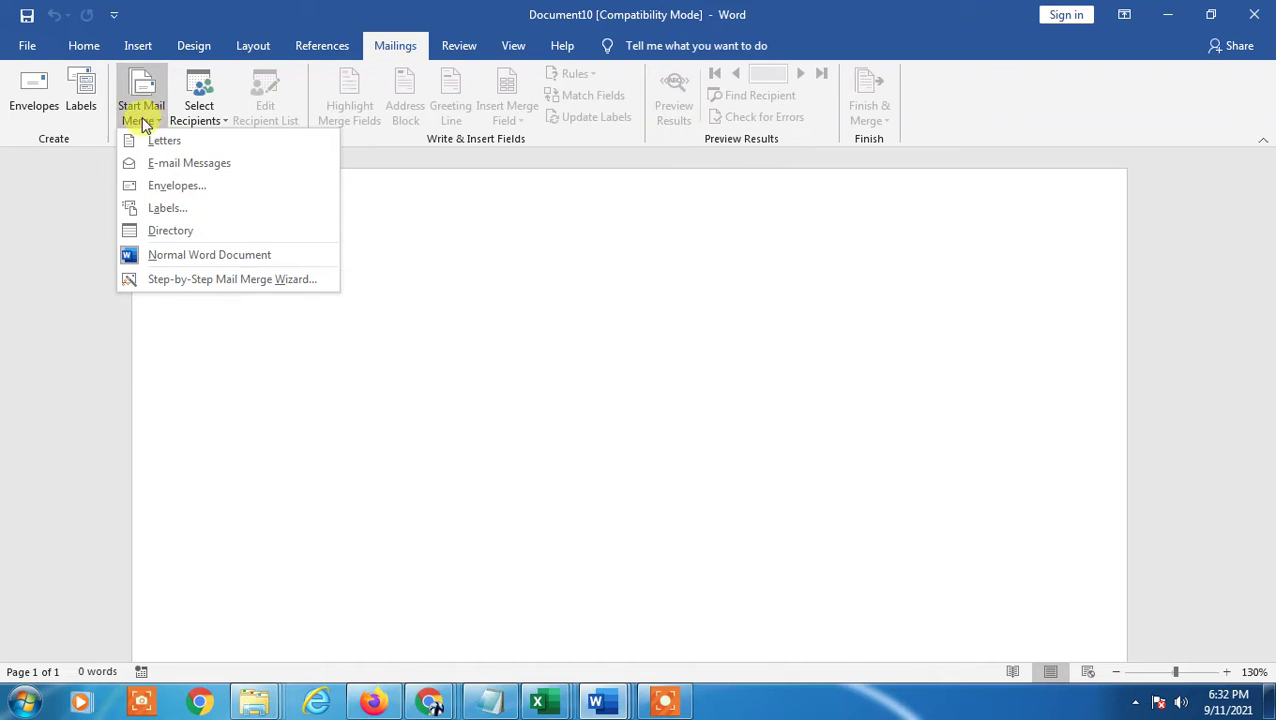
left_click(163, 208)
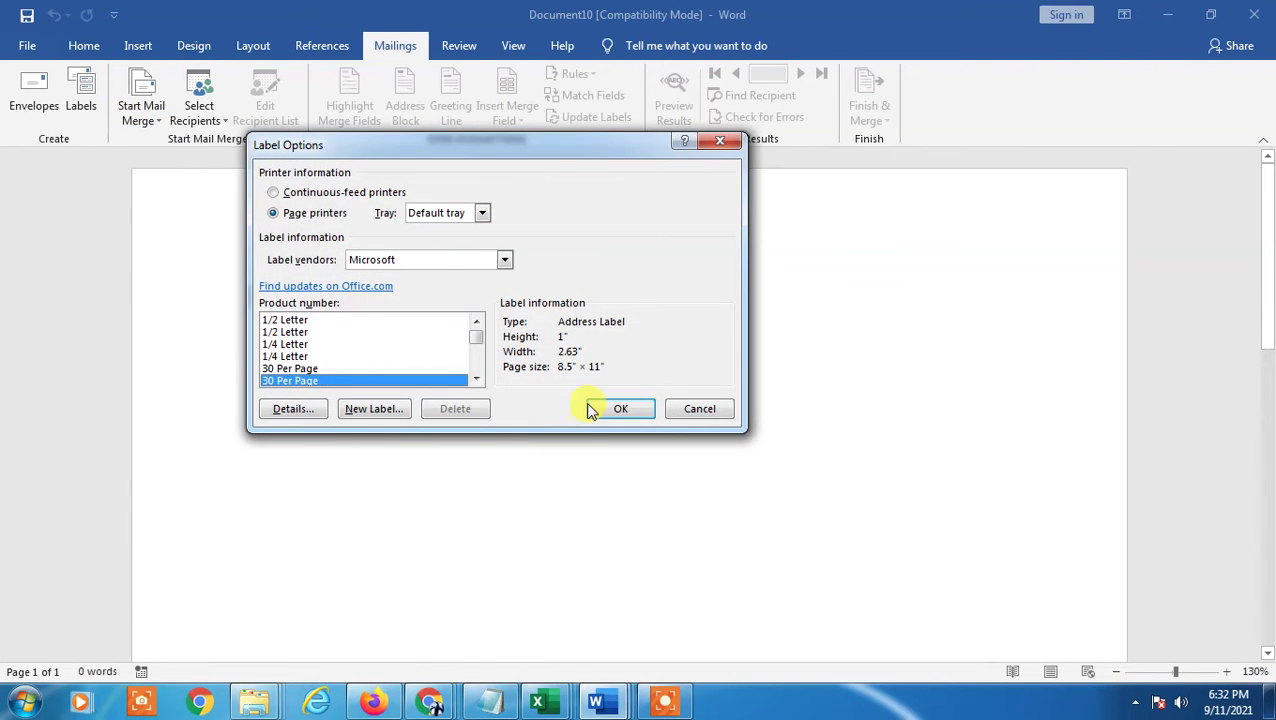
left_click_drag(512, 148, 752, 203)
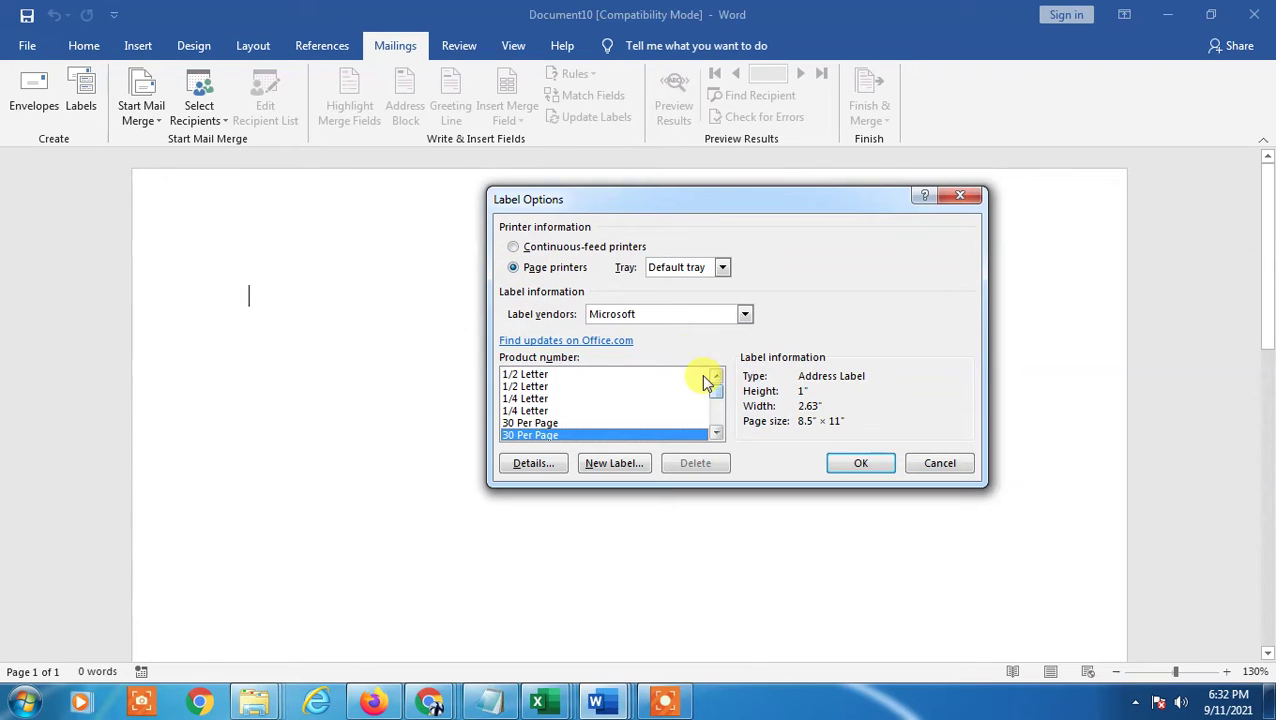
left_click(650, 315)
left_click(615, 331)
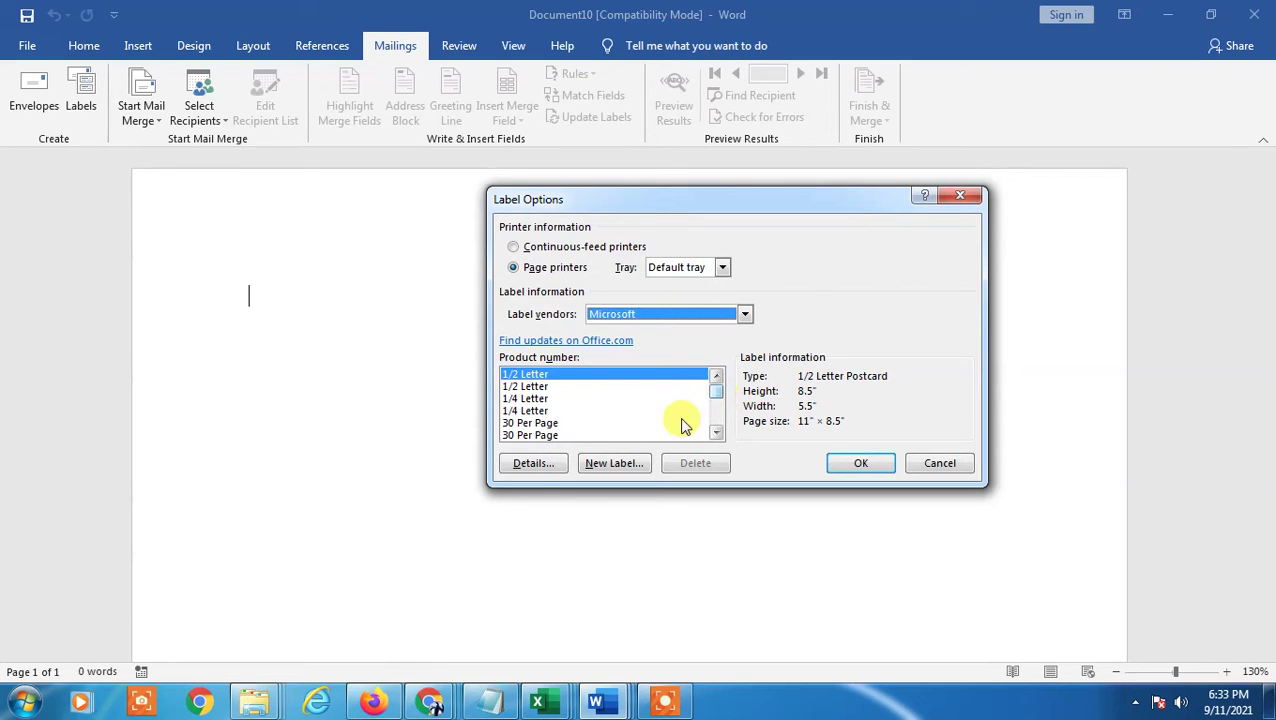
left_click(563, 437)
left_click(716, 434)
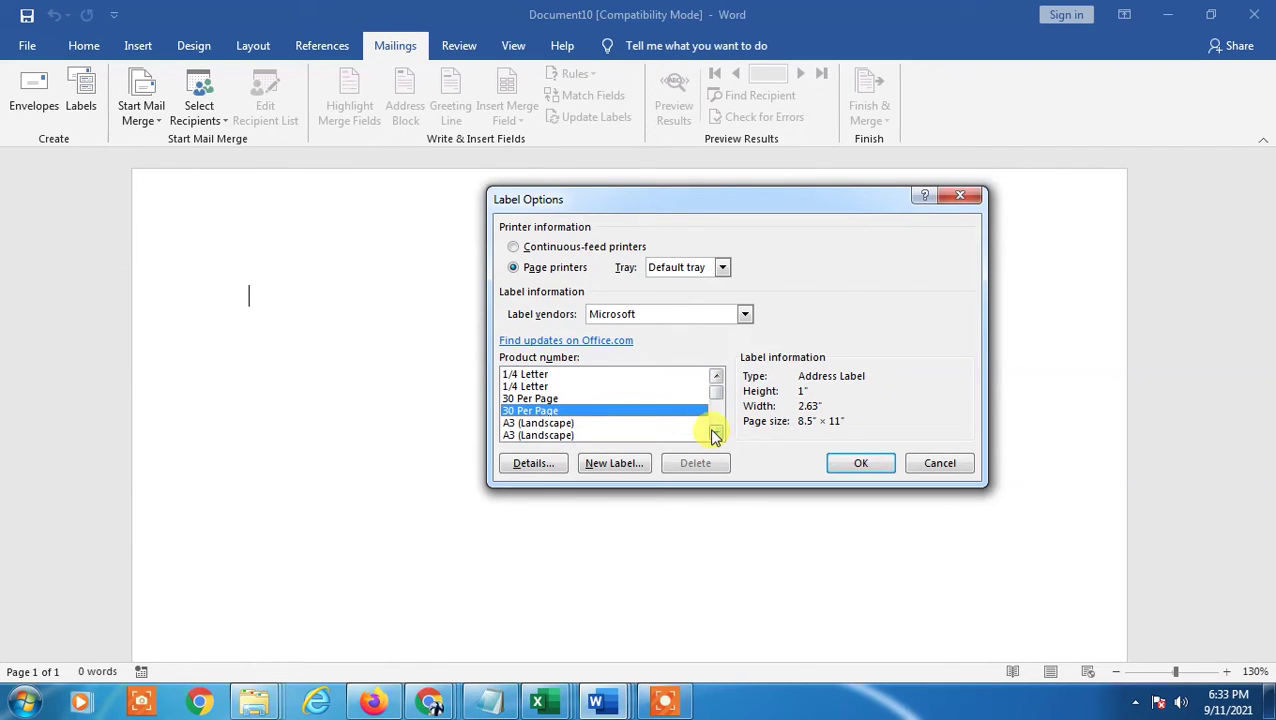
left_click(716, 434)
left_click(716, 377)
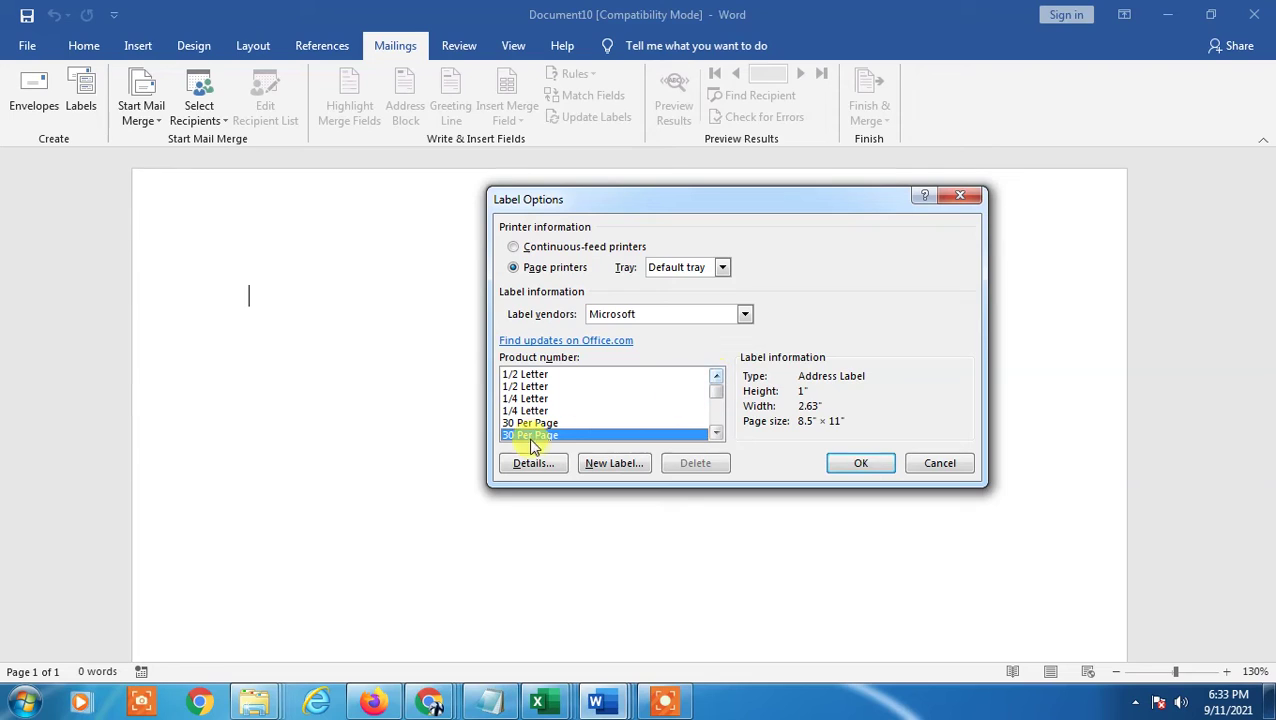
left_click(538, 423)
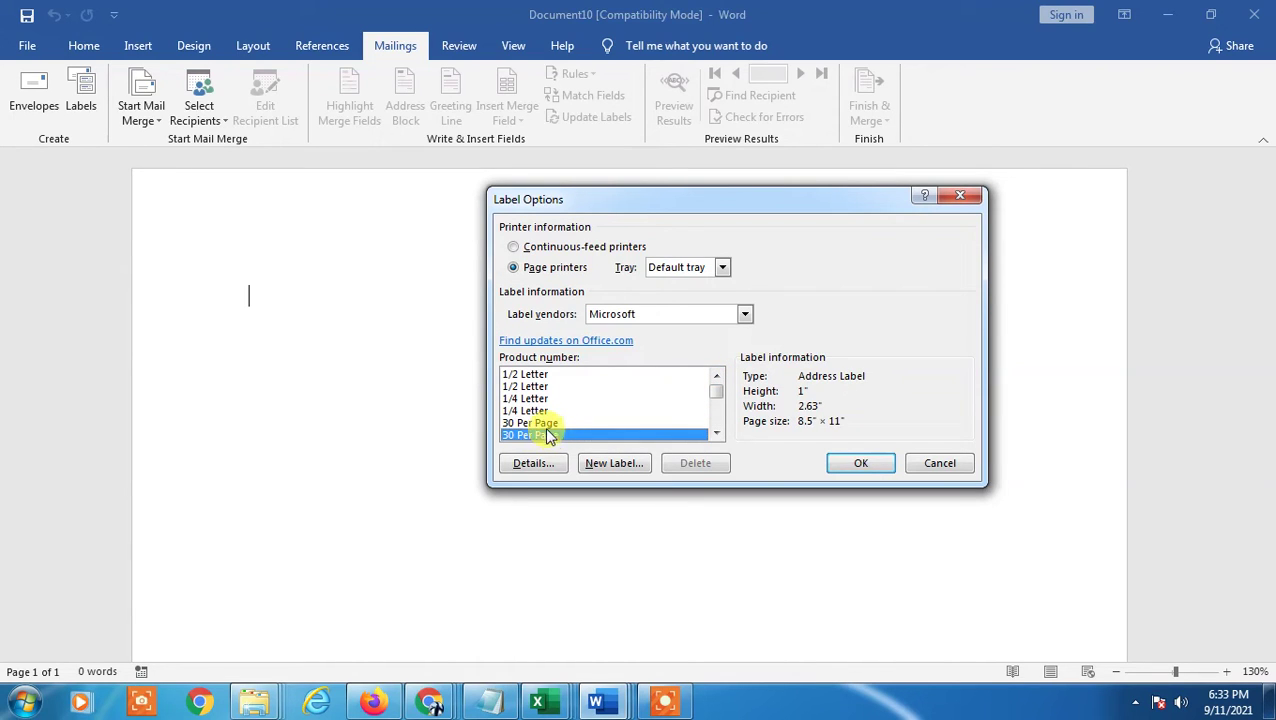
left_click(545, 423)
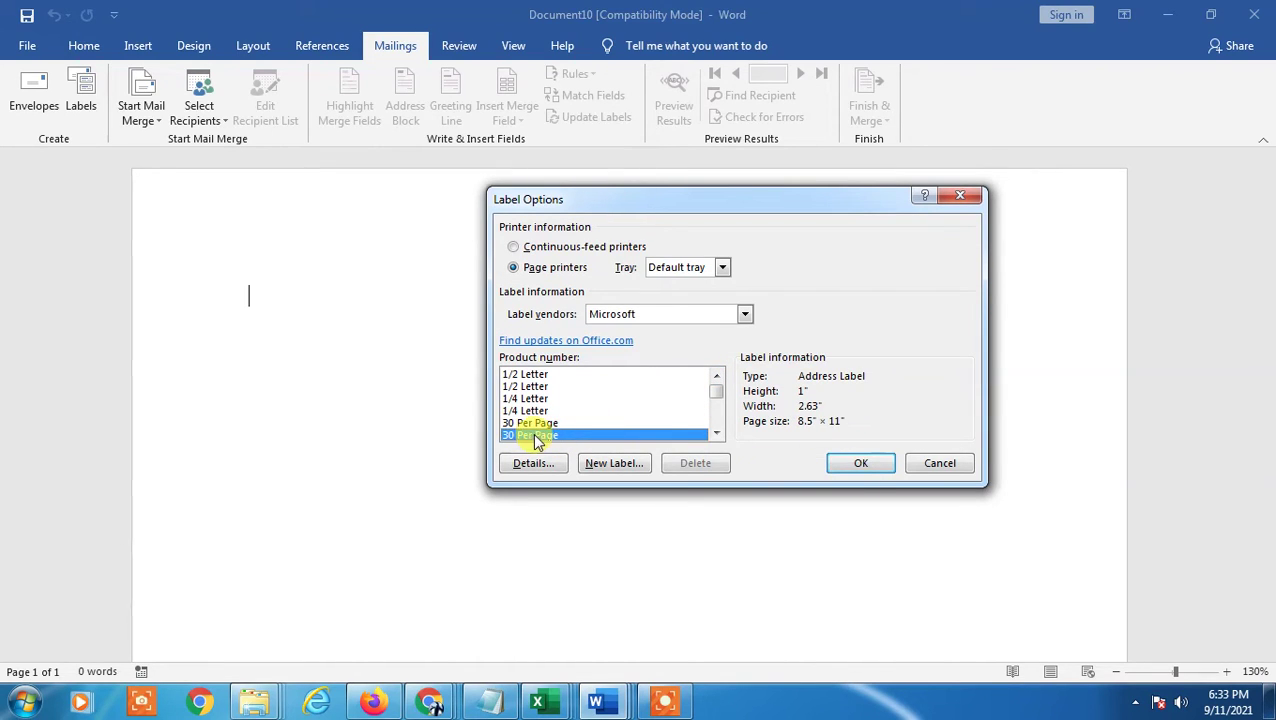
left_click(848, 462)
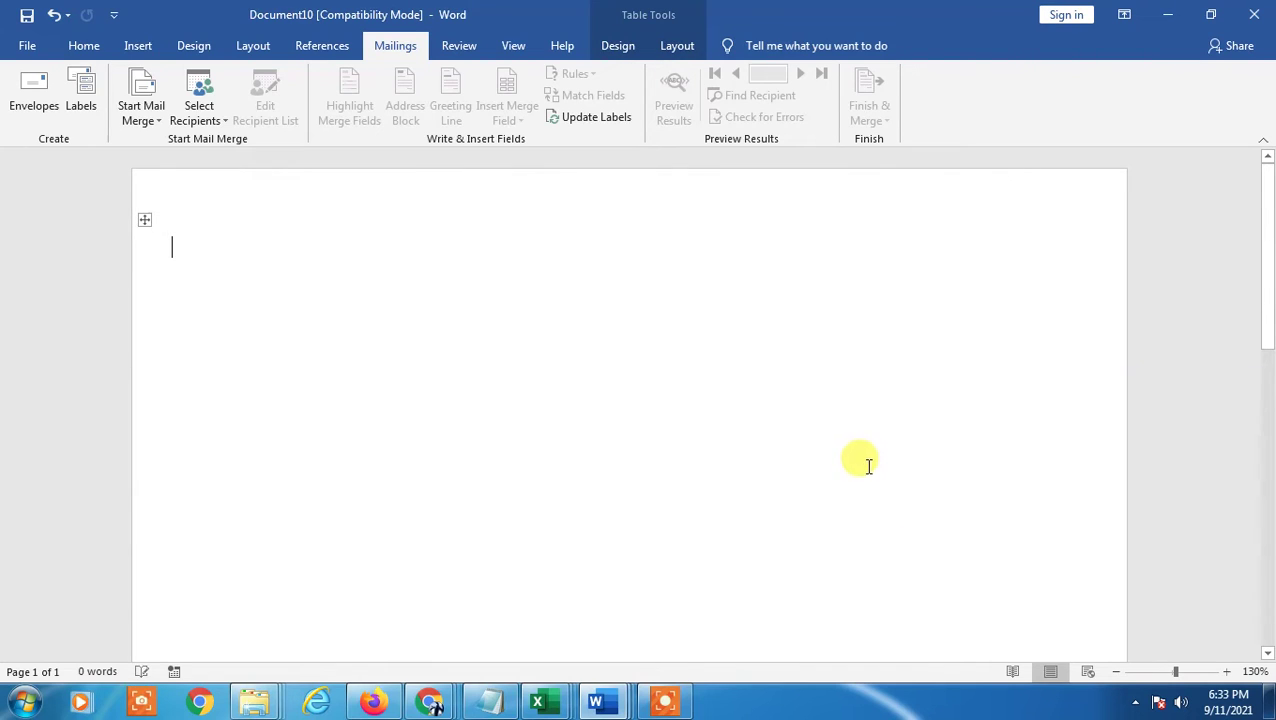
- Apply all-side borders to the current label cell from the Home tab
left_click_drag(199, 246, 636, 484)
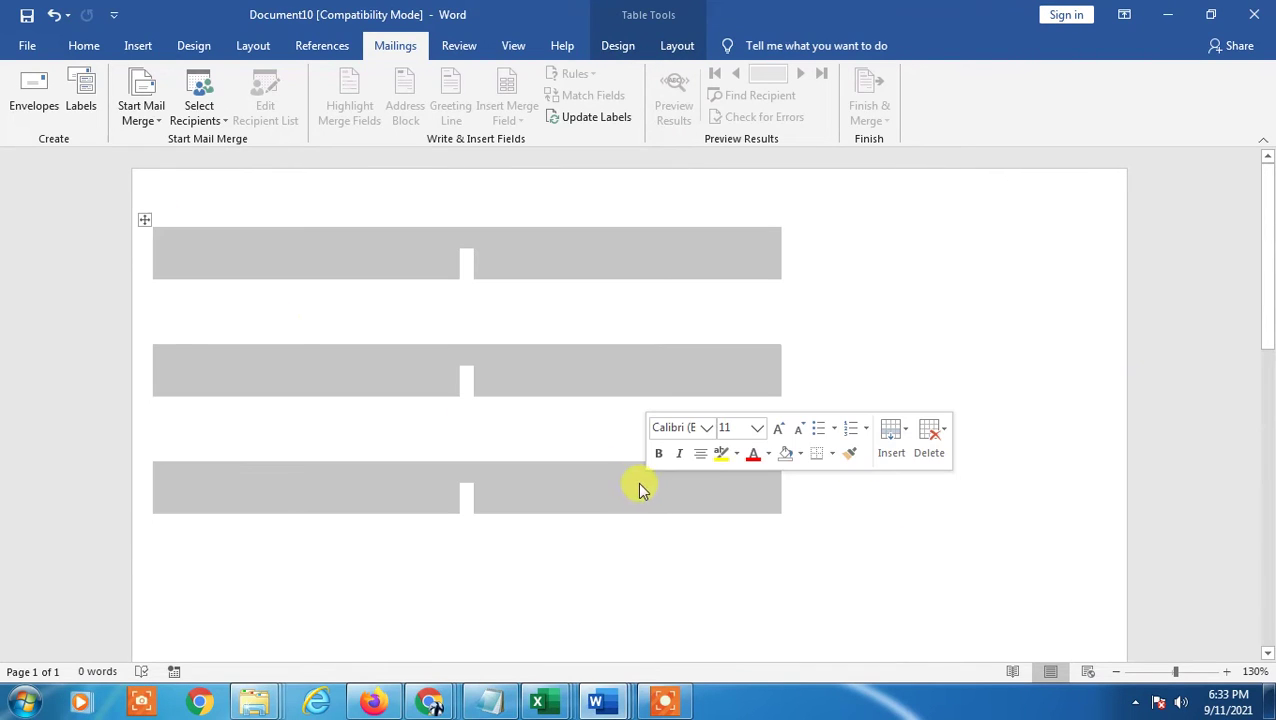
left_click(366, 518)
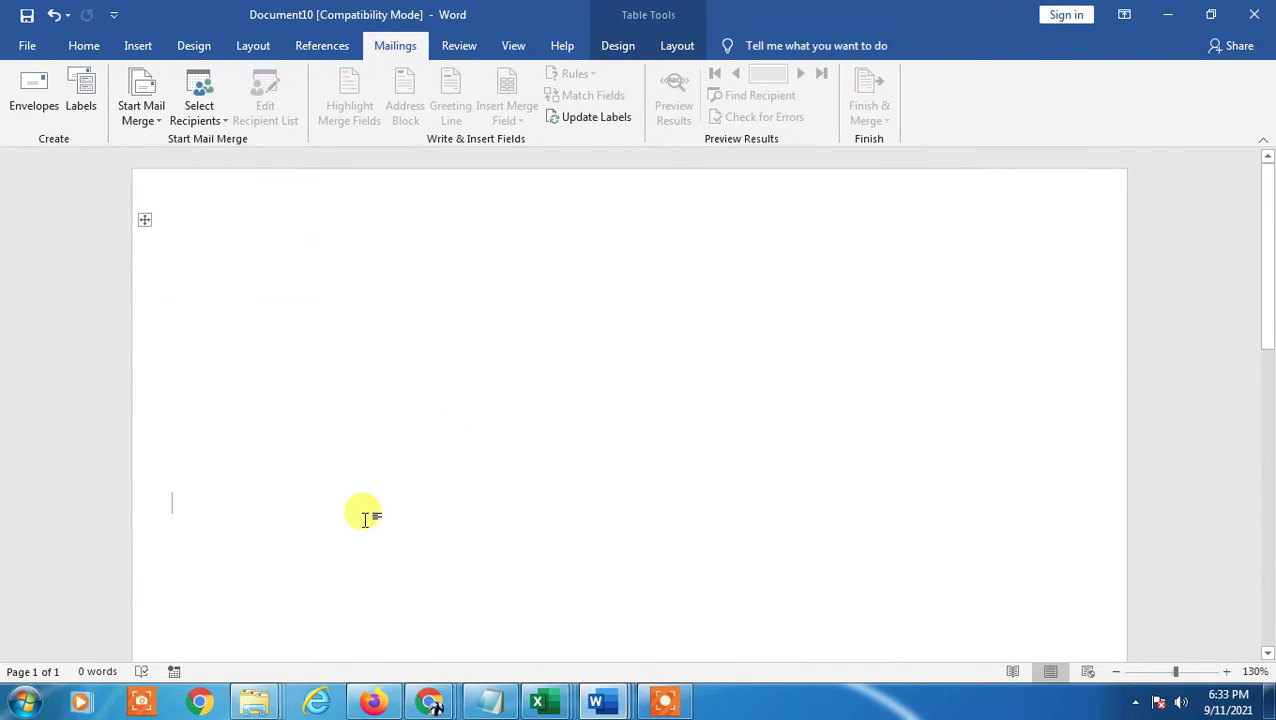
left_click(374, 352)
left_click(84, 48)
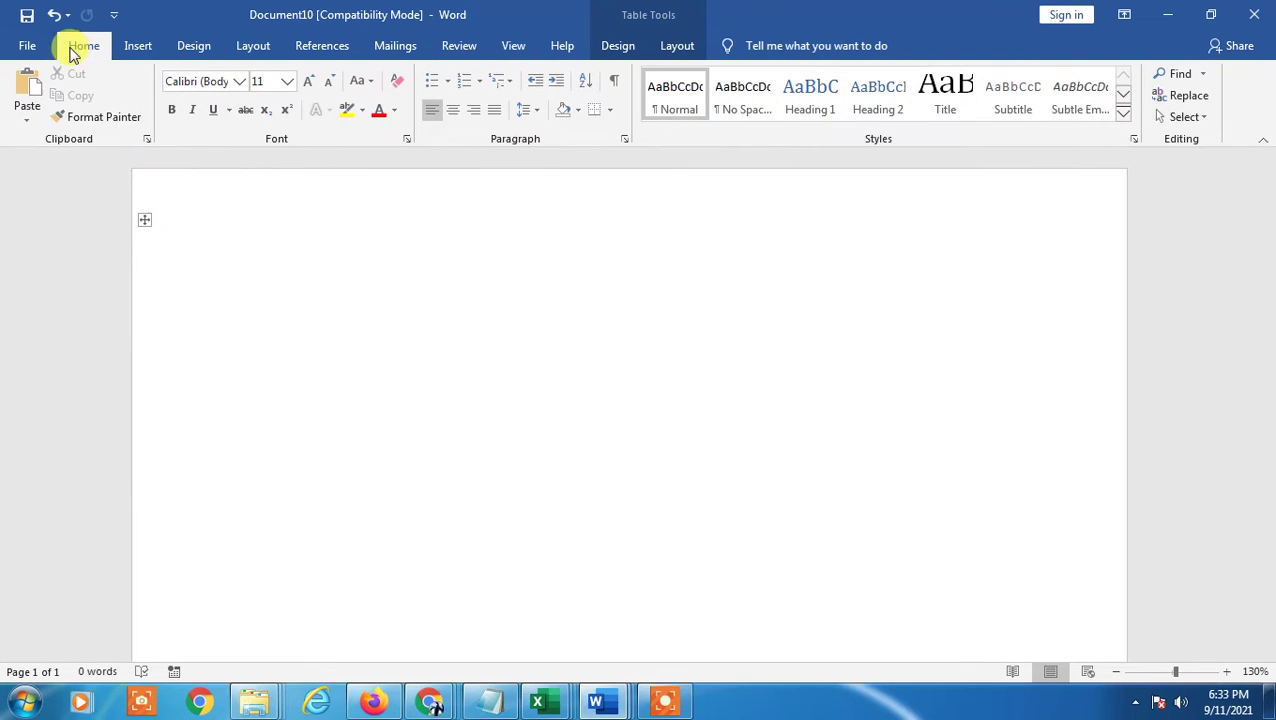
left_click(609, 111)
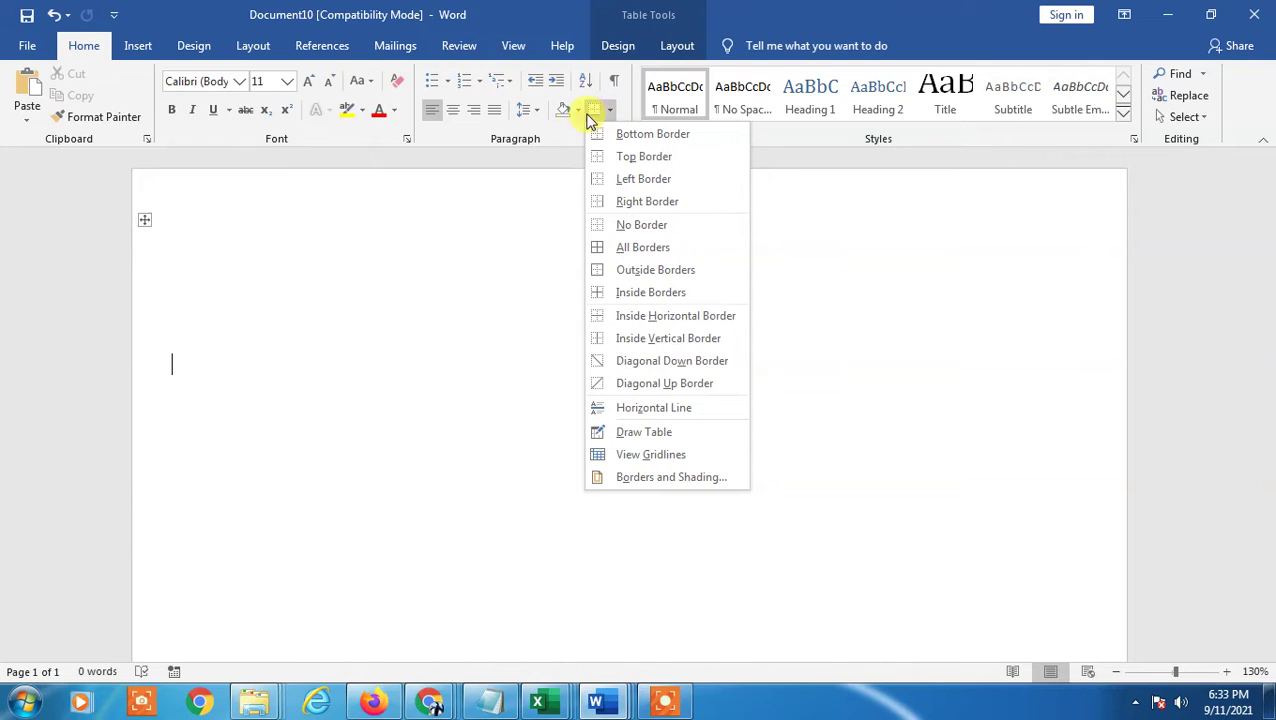
left_click(652, 255)
left_click(540, 254)
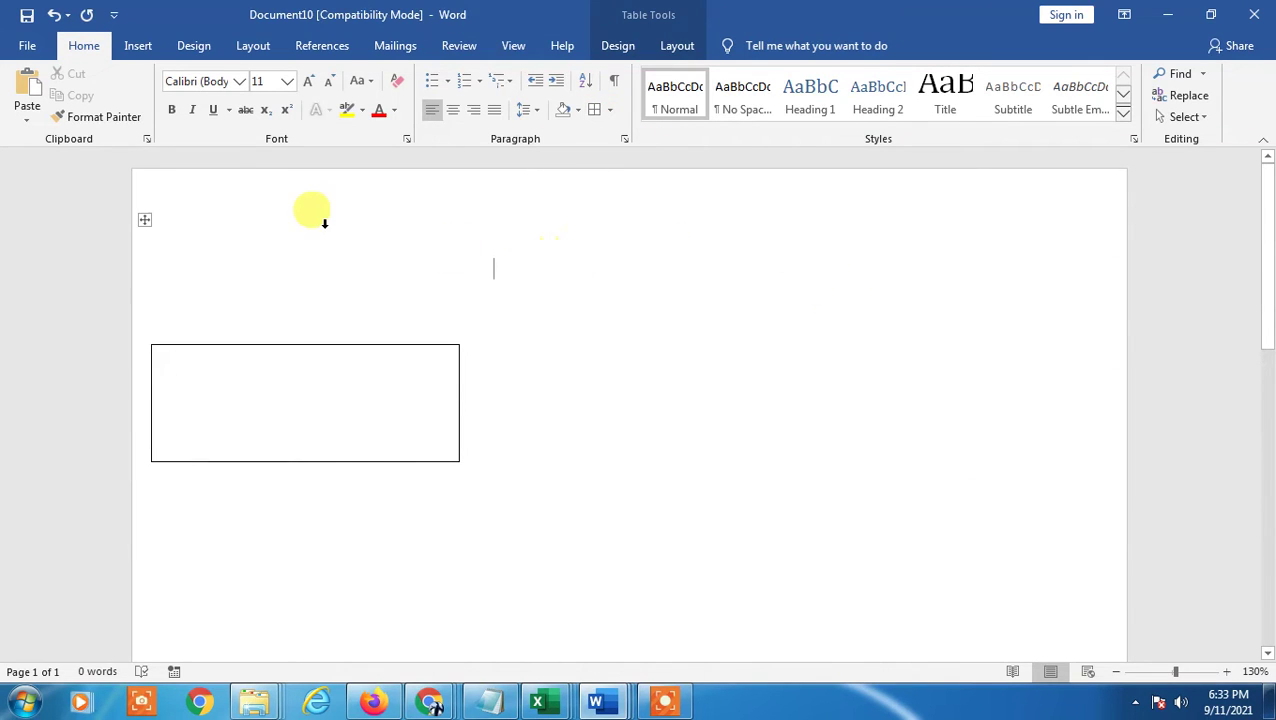
- Select the whole label table and give every cell All Borders
left_click(324, 223)
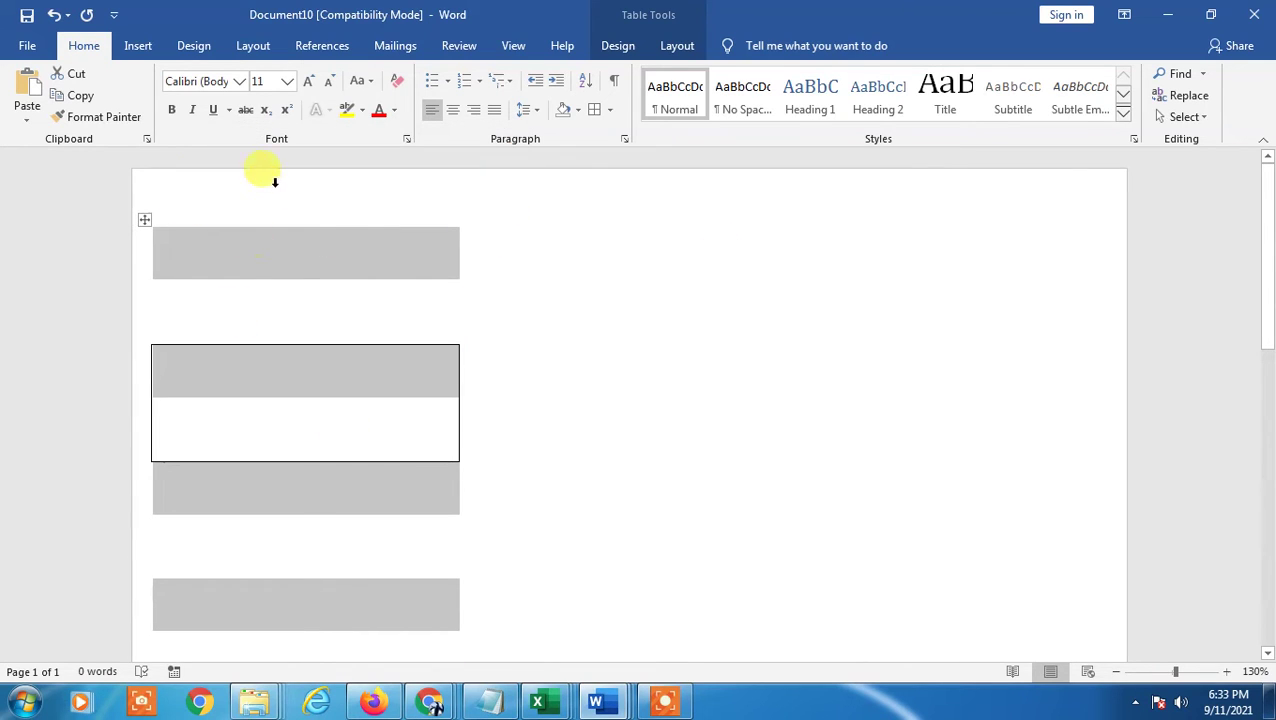
left_click(146, 224)
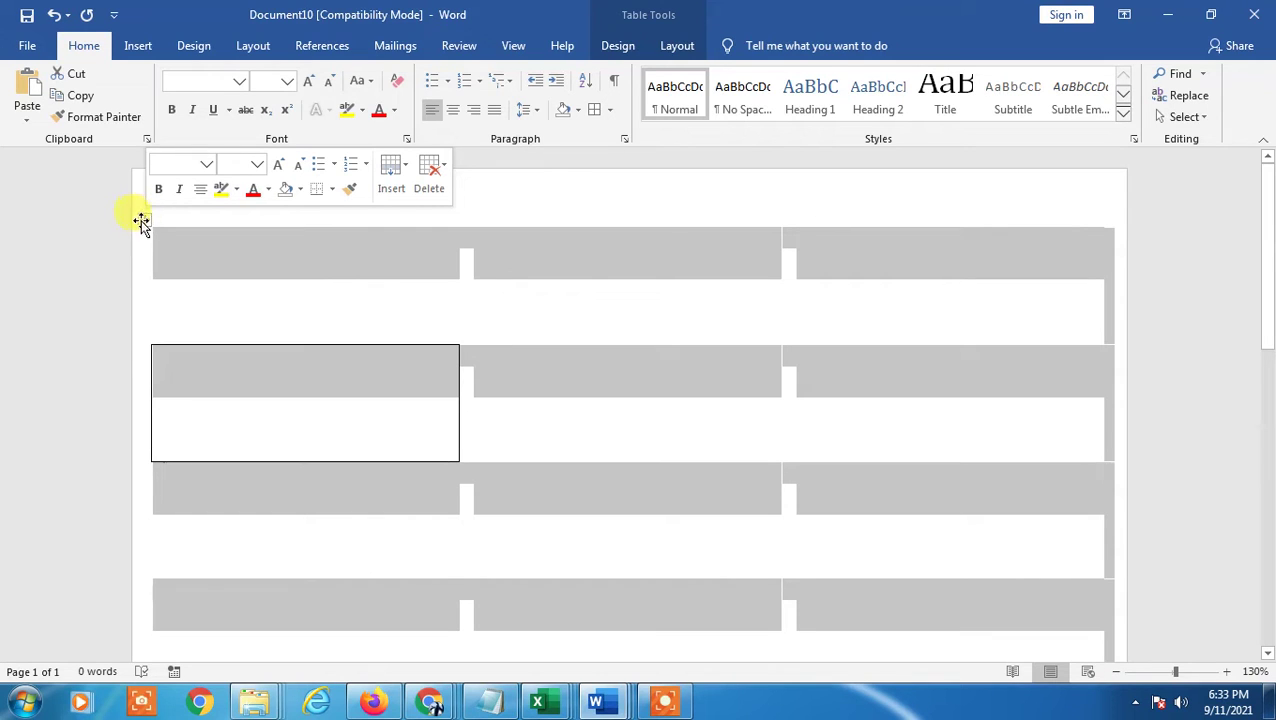
left_click(332, 191)
left_click(322, 327)
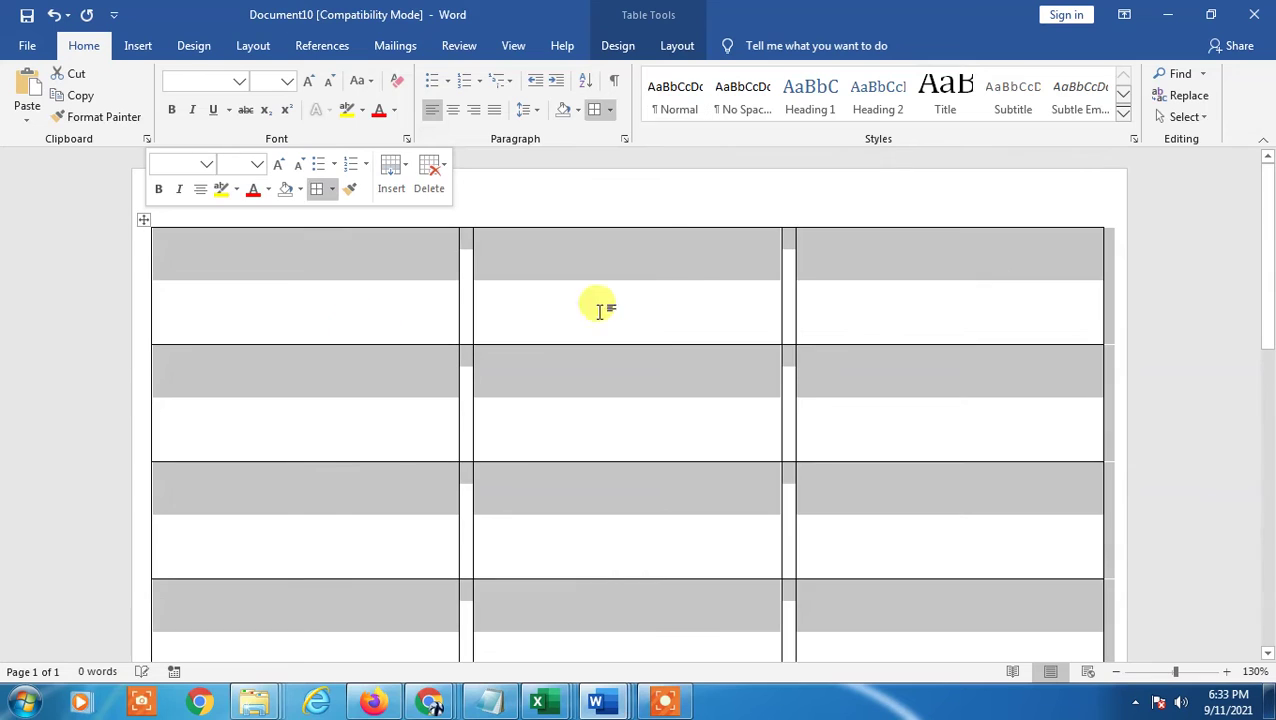
left_click(637, 188)
left_click(607, 359)
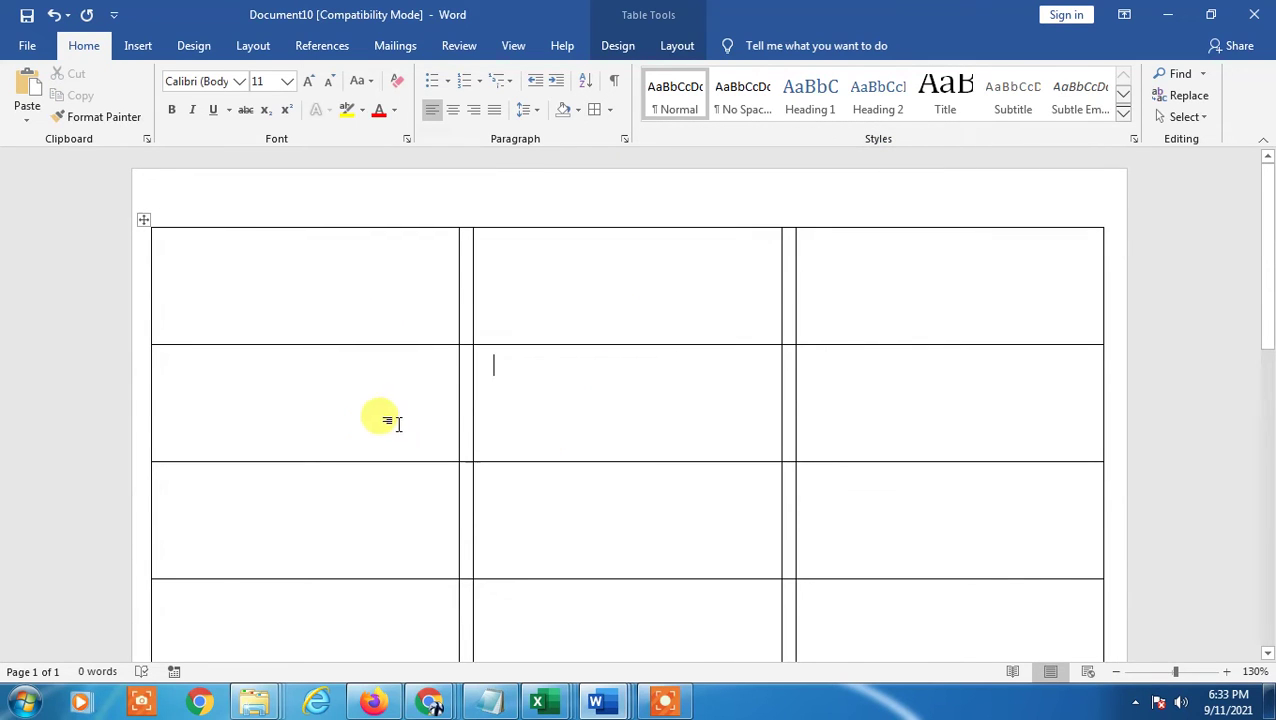
scroll(442, 411, "down", 2)
scroll(440, 412, "up", 3)
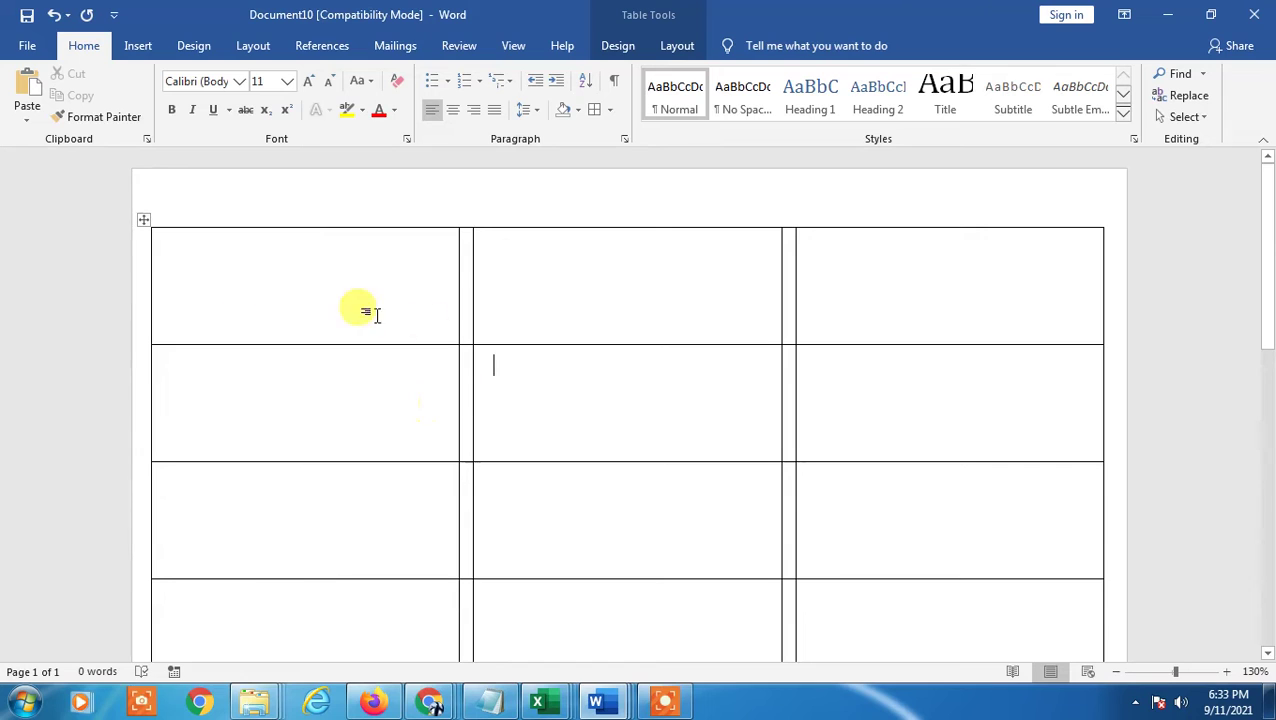
left_click(230, 283)
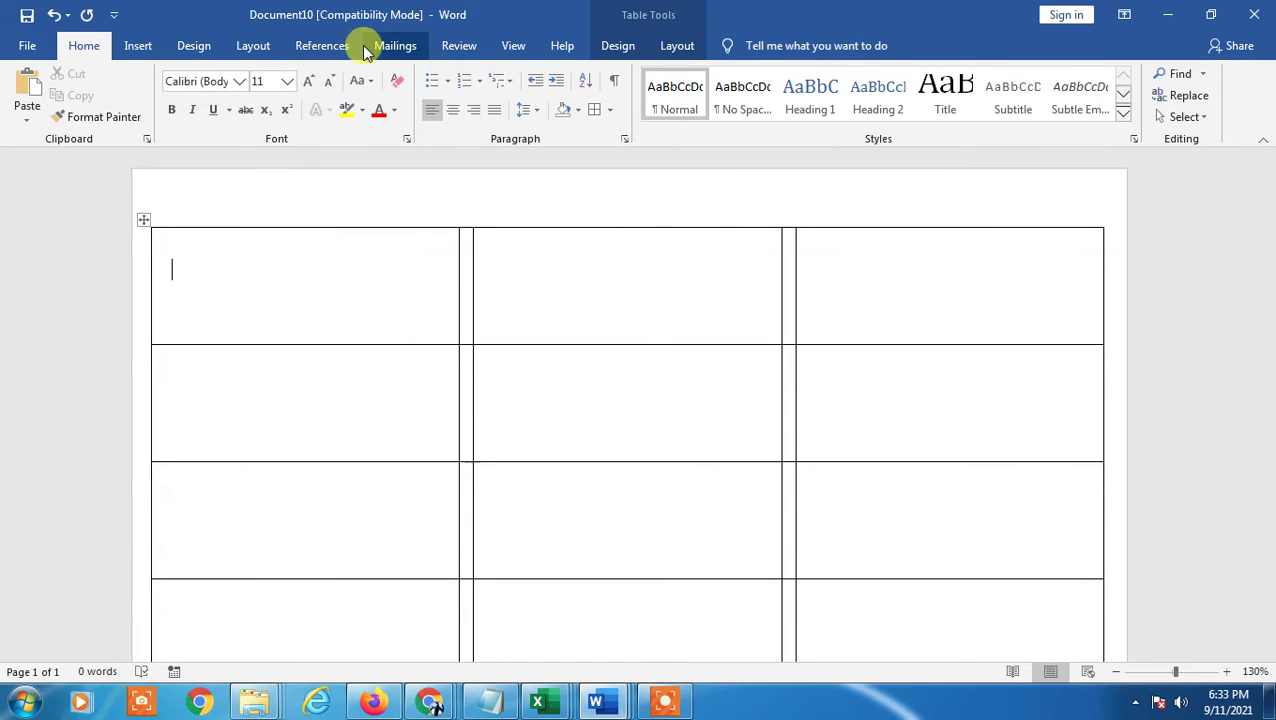
- Choose the Excel workbook in Desktop > New folder as the existing recipient list
left_click(393, 46)
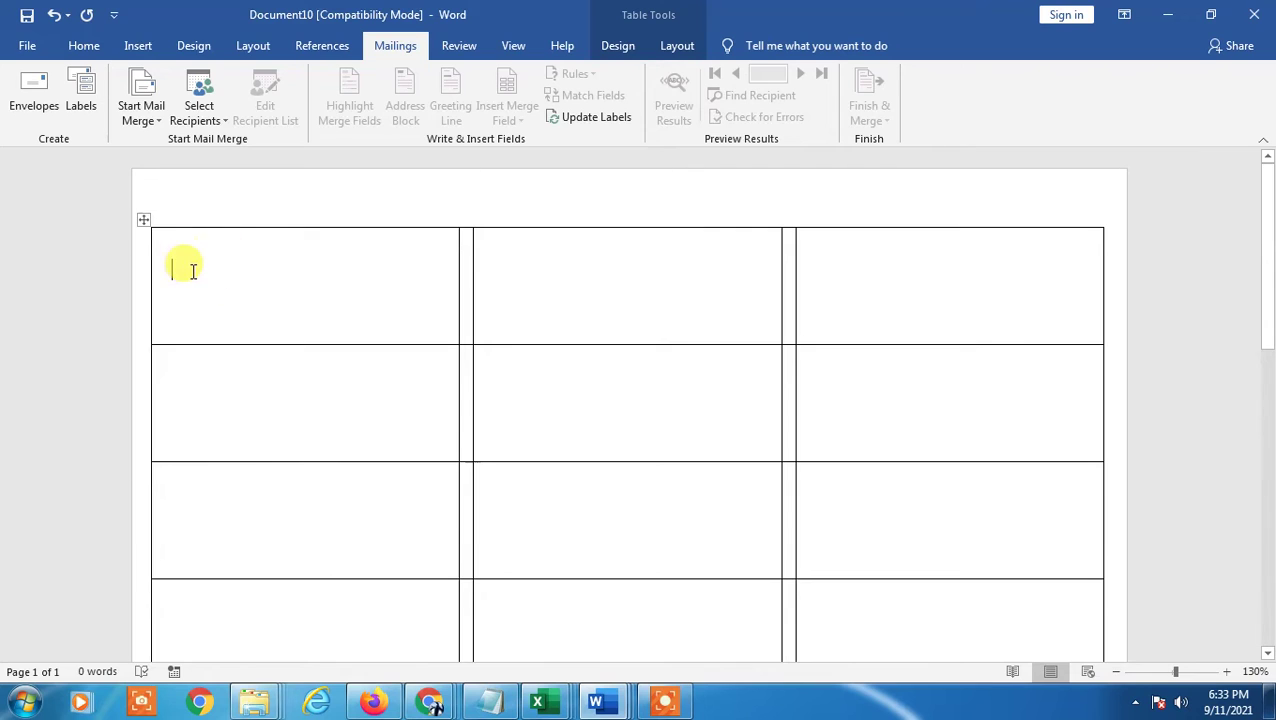
left_click(199, 120)
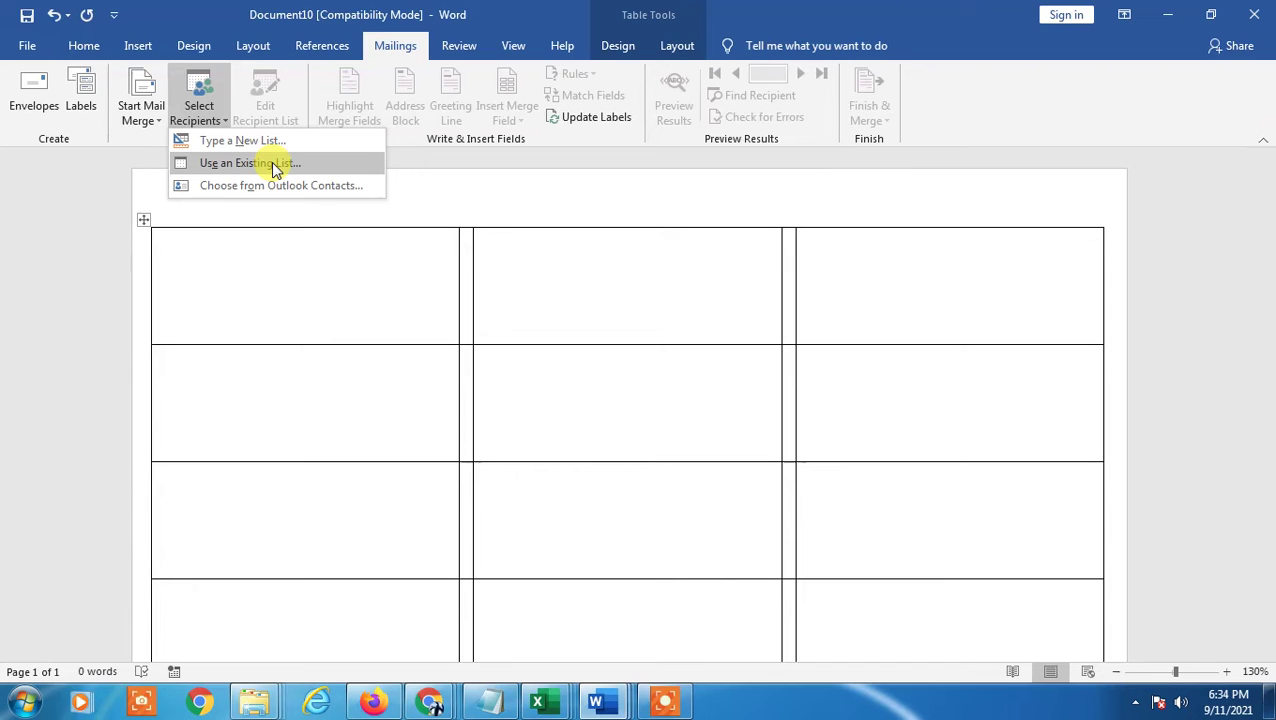
left_click(274, 166)
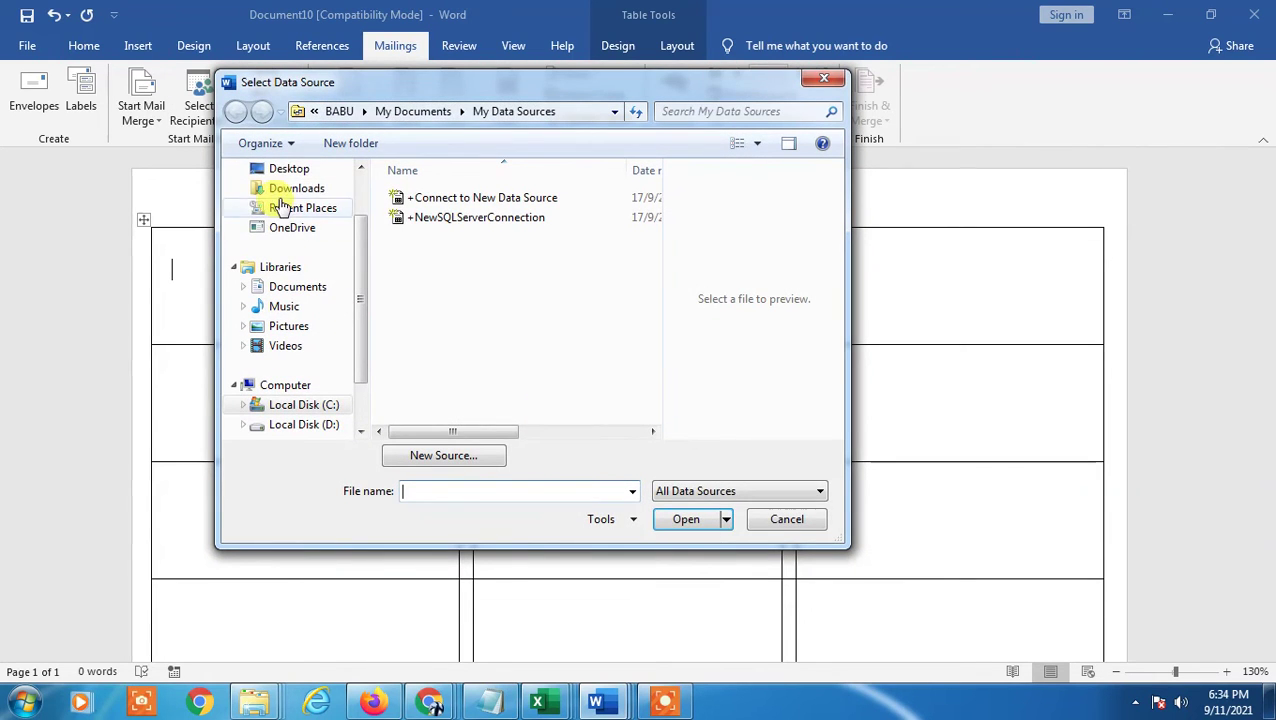
left_click(289, 170)
left_click_drag(650, 199, 655, 238)
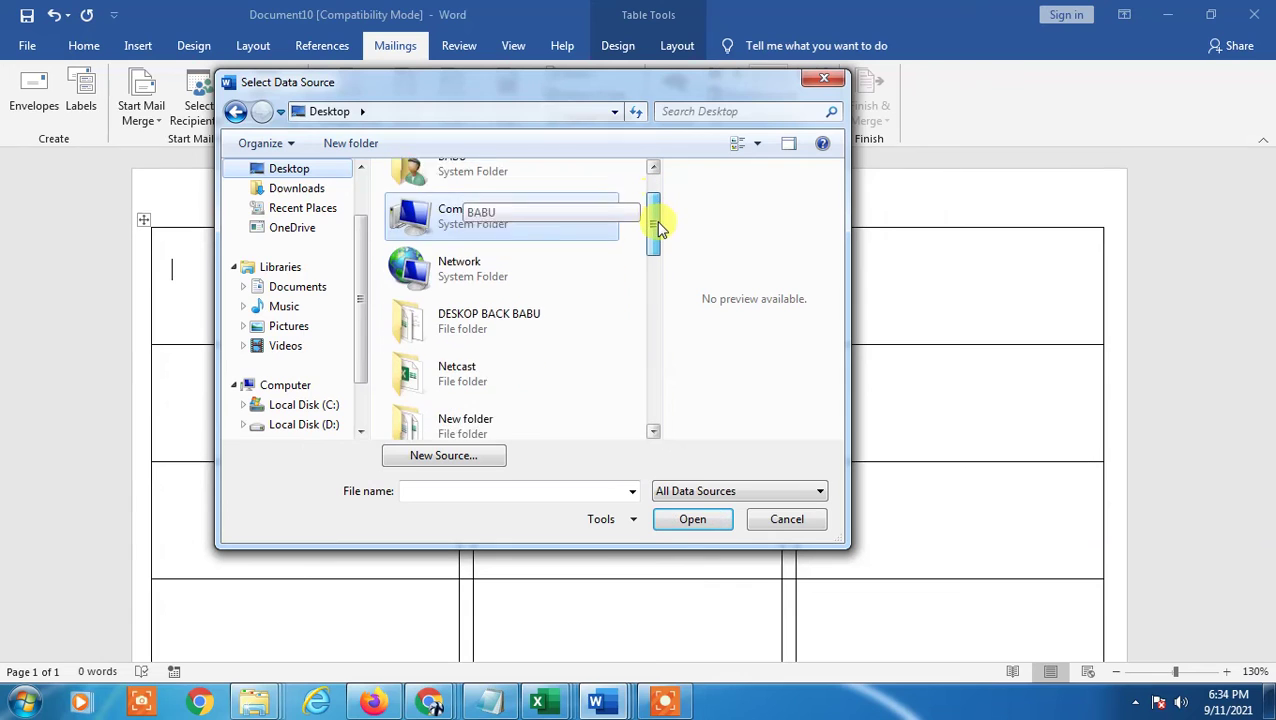
double_click(490, 345)
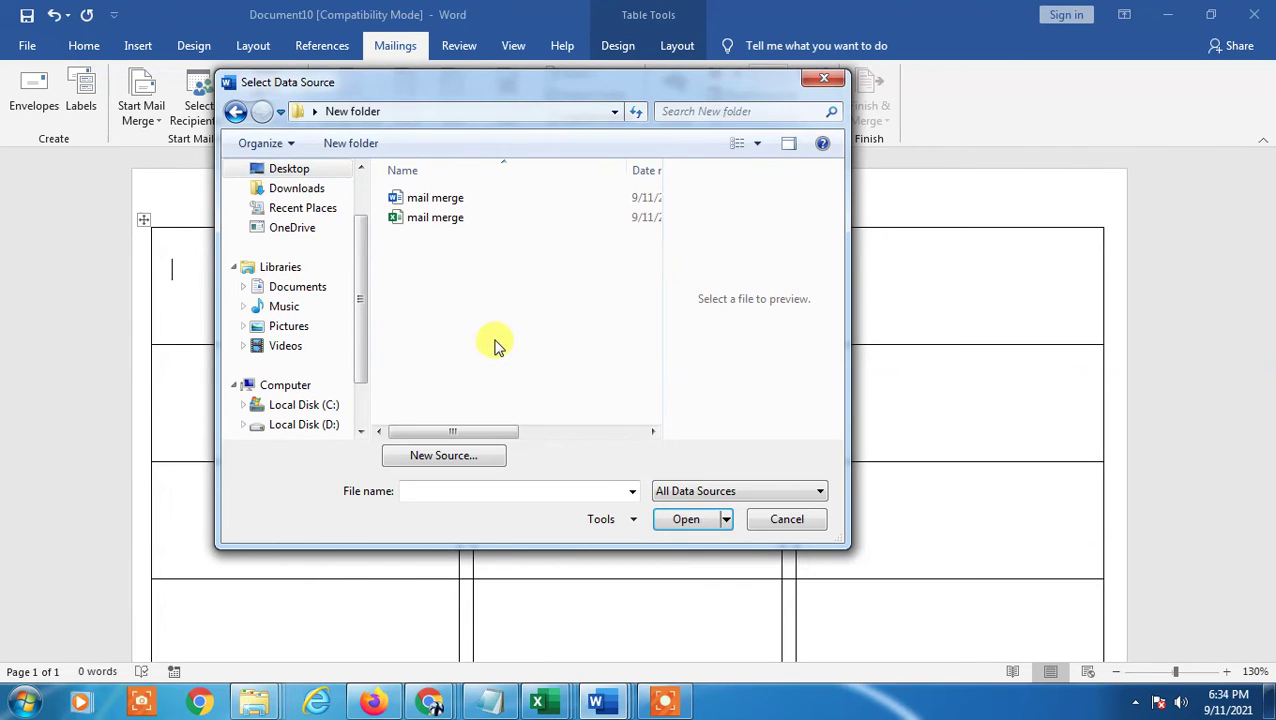
double_click(427, 222)
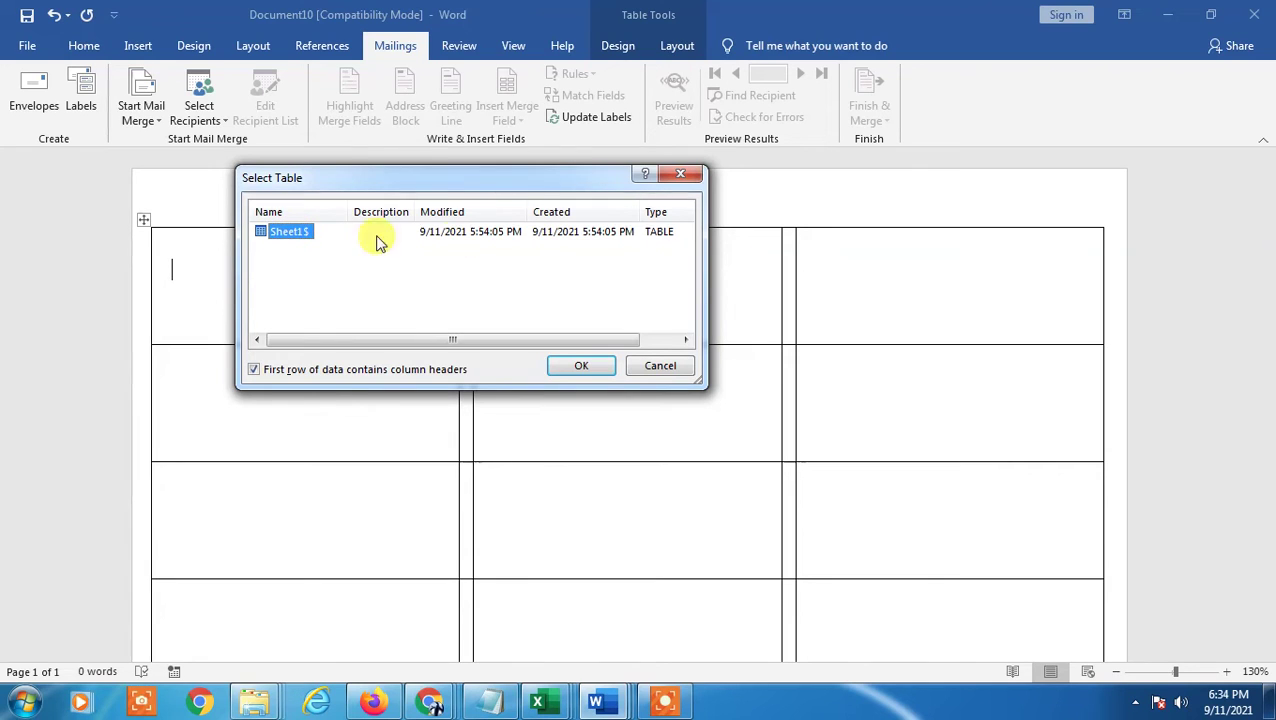
- Check the workbook's header row in Excel, then confirm Sheet1$ as the recipient table
left_click(255, 372)
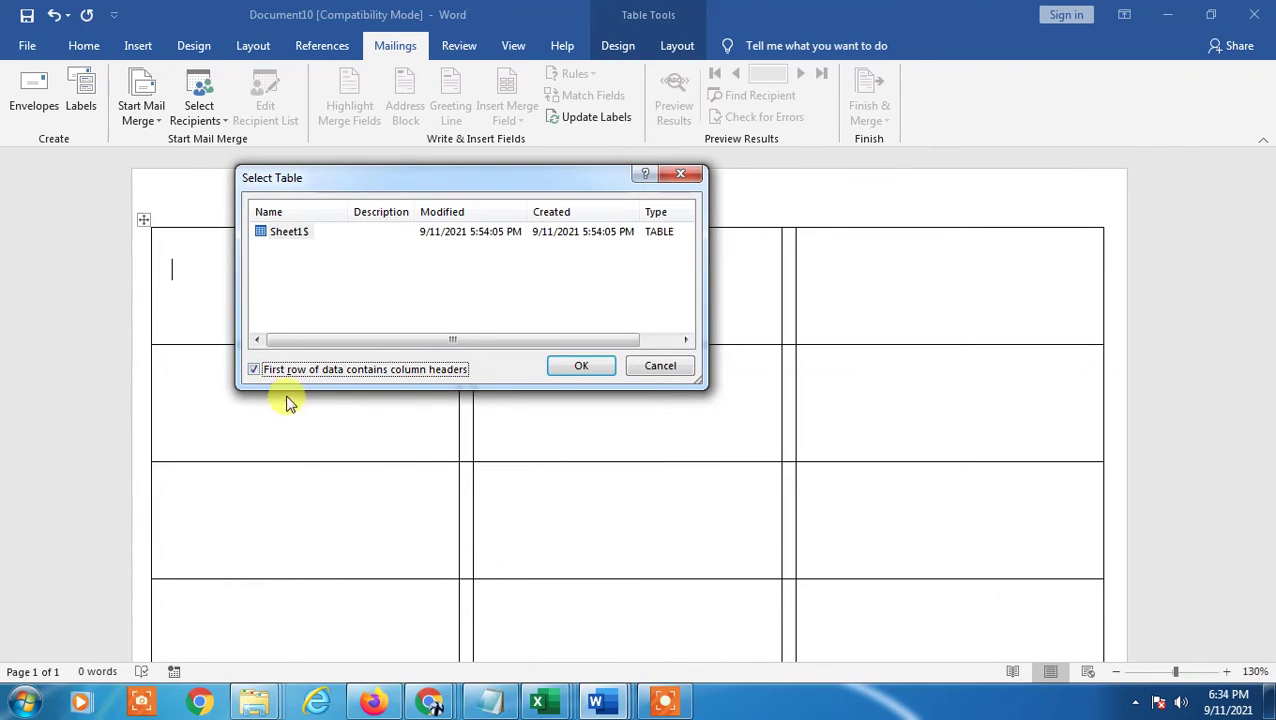
left_click_drag(403, 183, 444, 187)
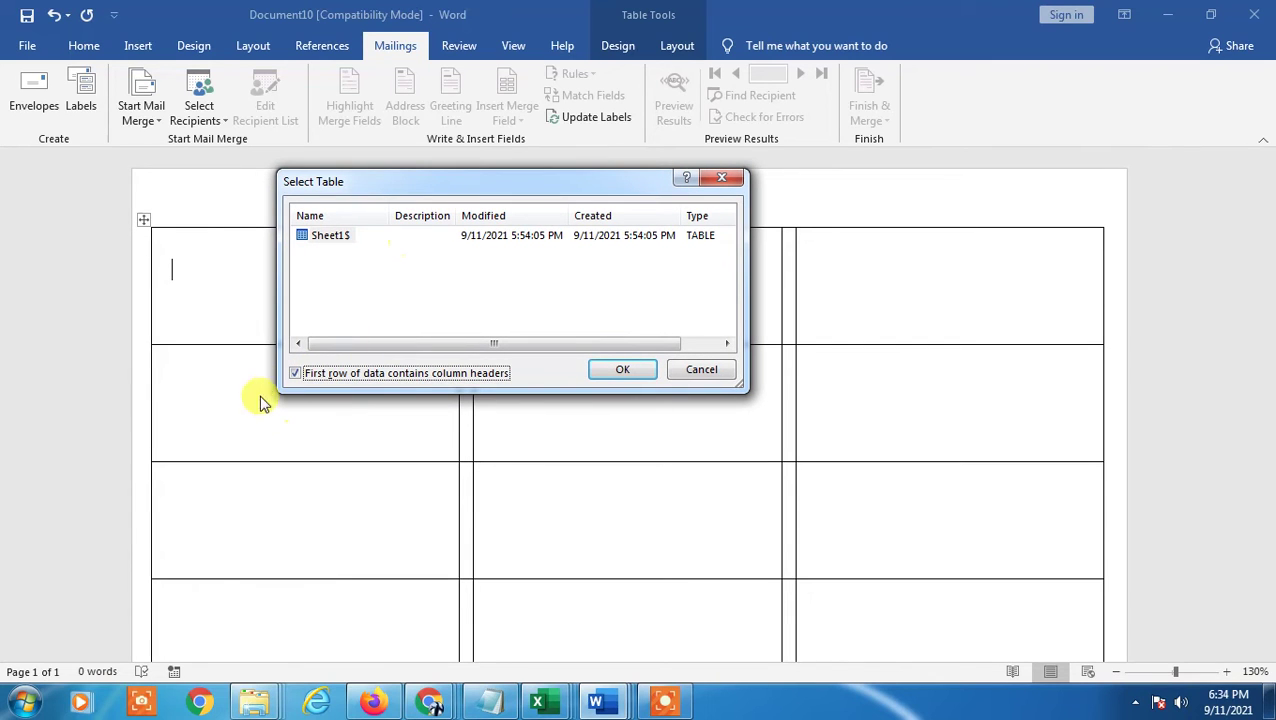
mouse_move(540, 702)
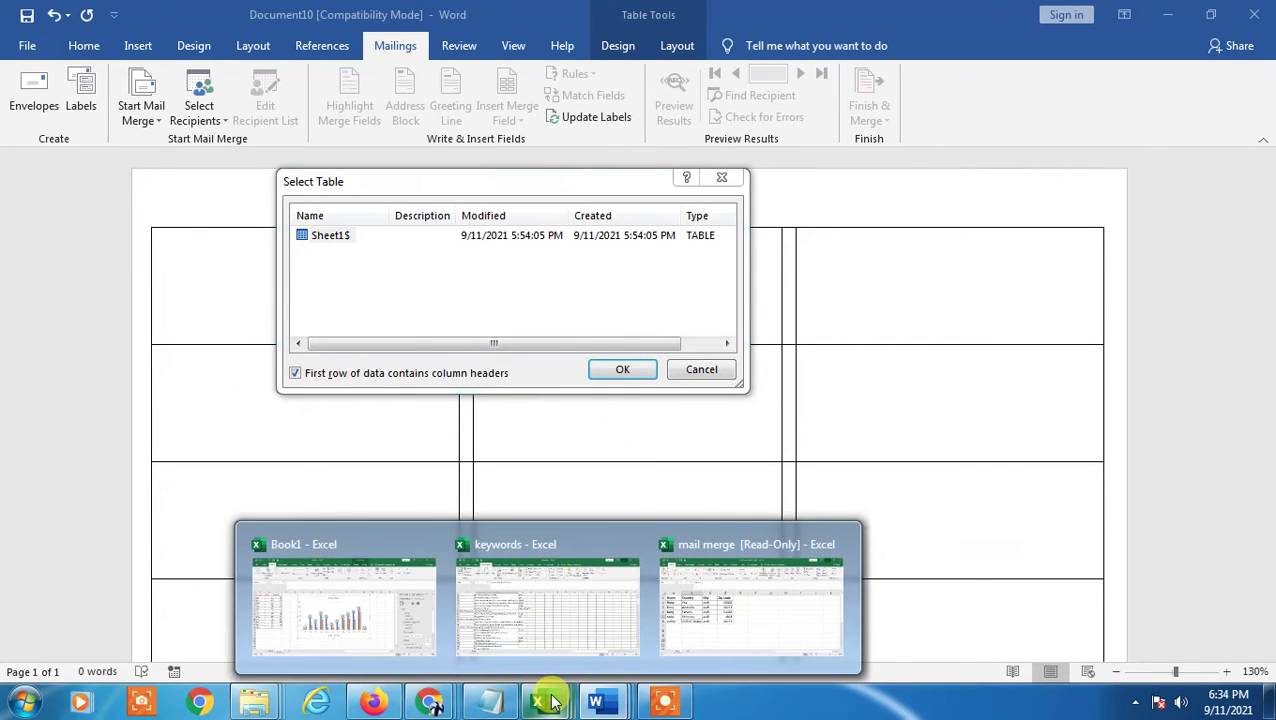
left_click(718, 598)
left_click(108, 285)
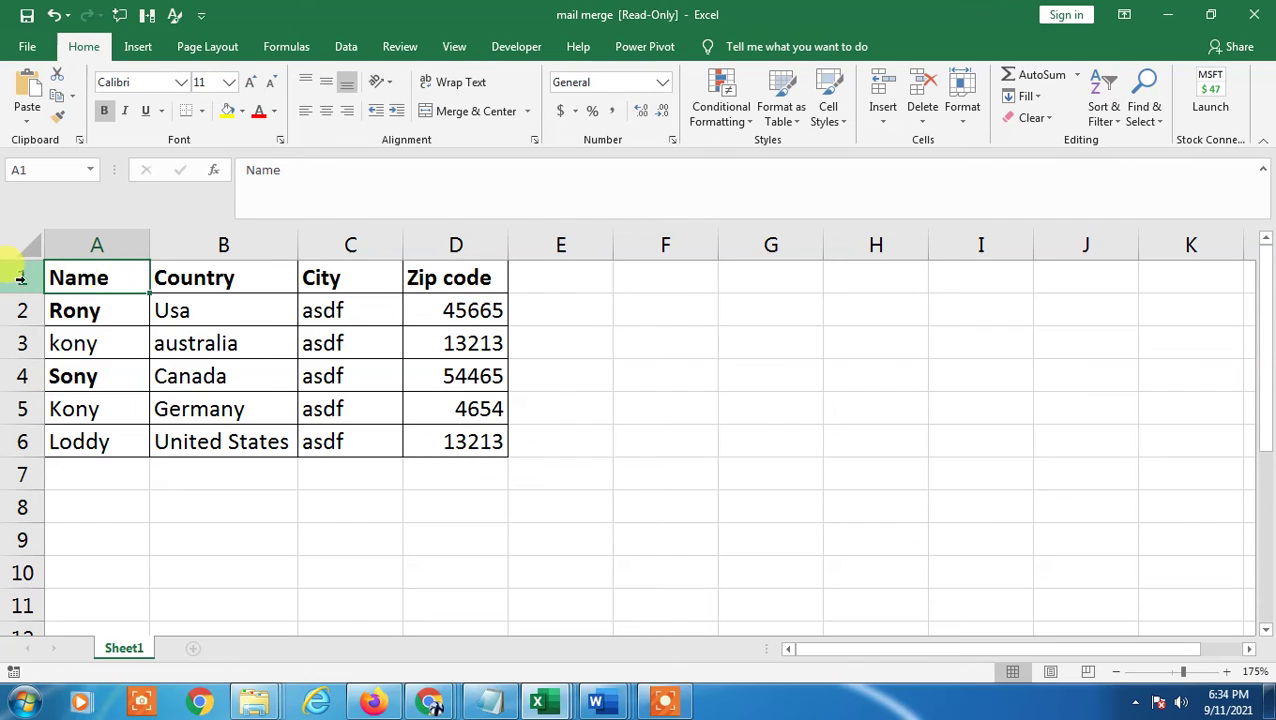
left_click(22, 278)
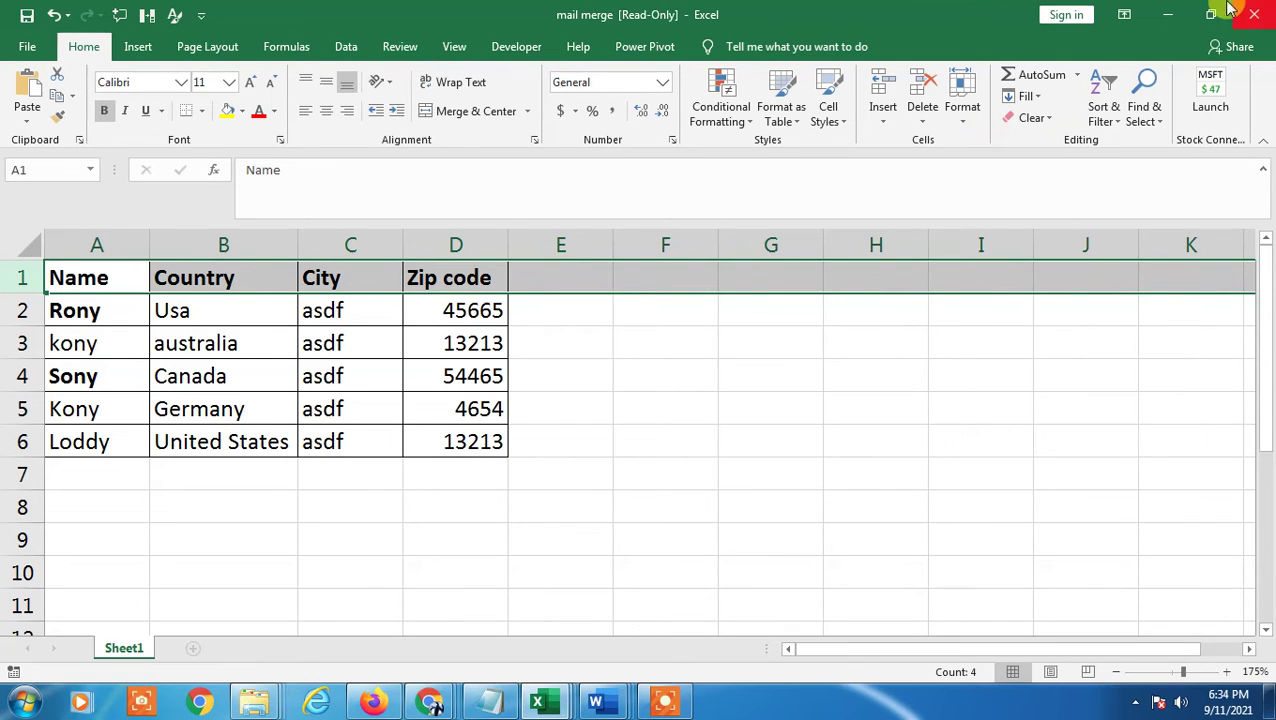
left_click(1167, 14)
left_click(623, 370)
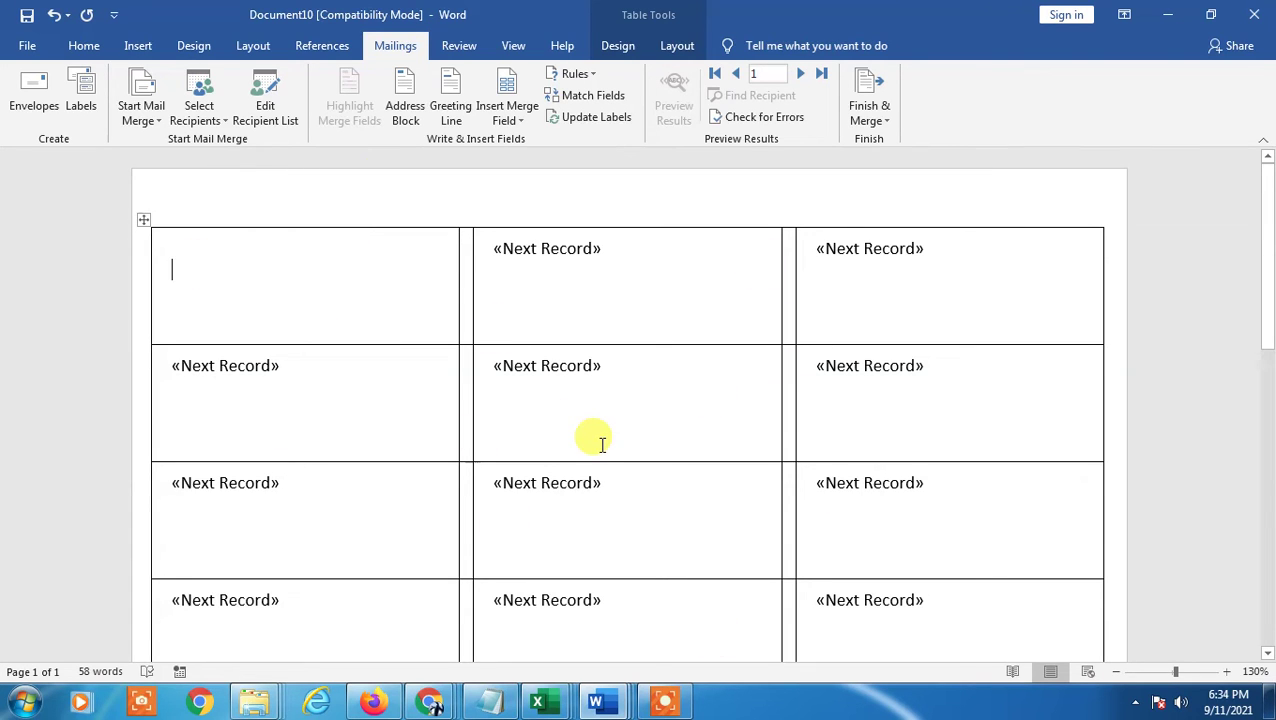
- Insert the «Name» and «Country» merge fields into the first label
scroll(600, 444, "down", 1)
scroll(599, 445, "down", 2)
scroll(613, 448, "down", 1)
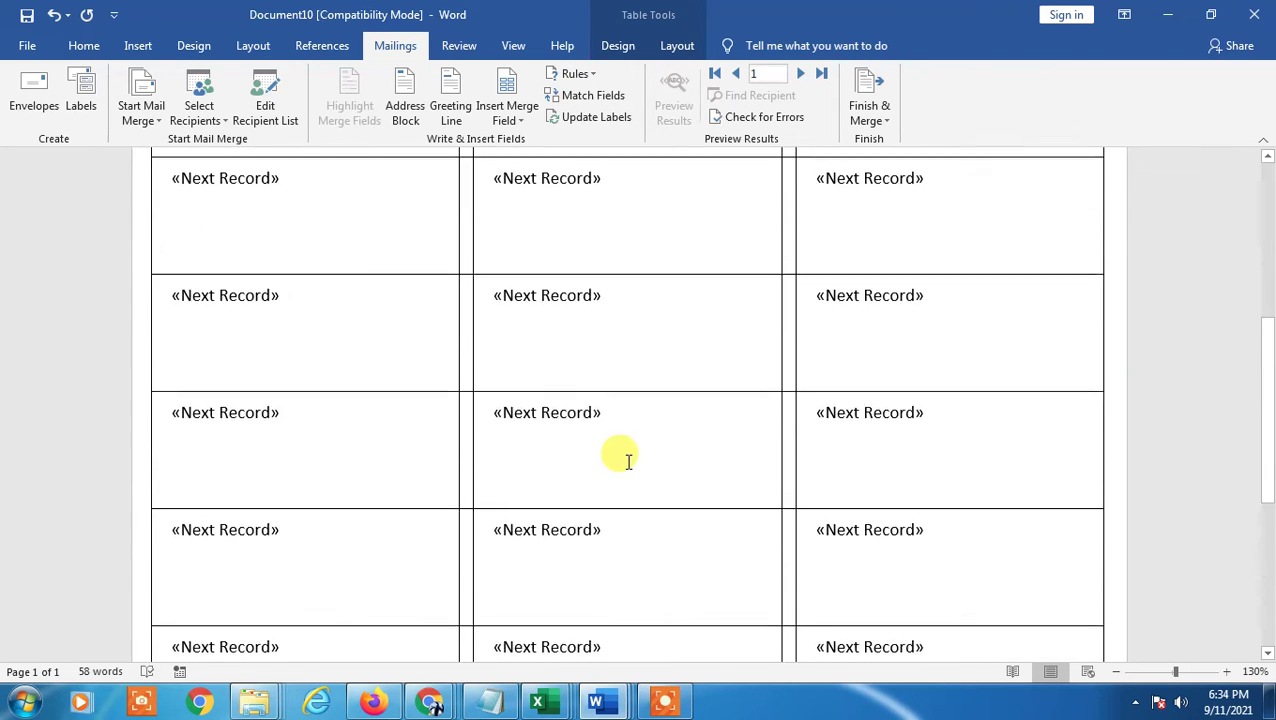
scroll(624, 456, "up", 3)
scroll(624, 456, "up", 1)
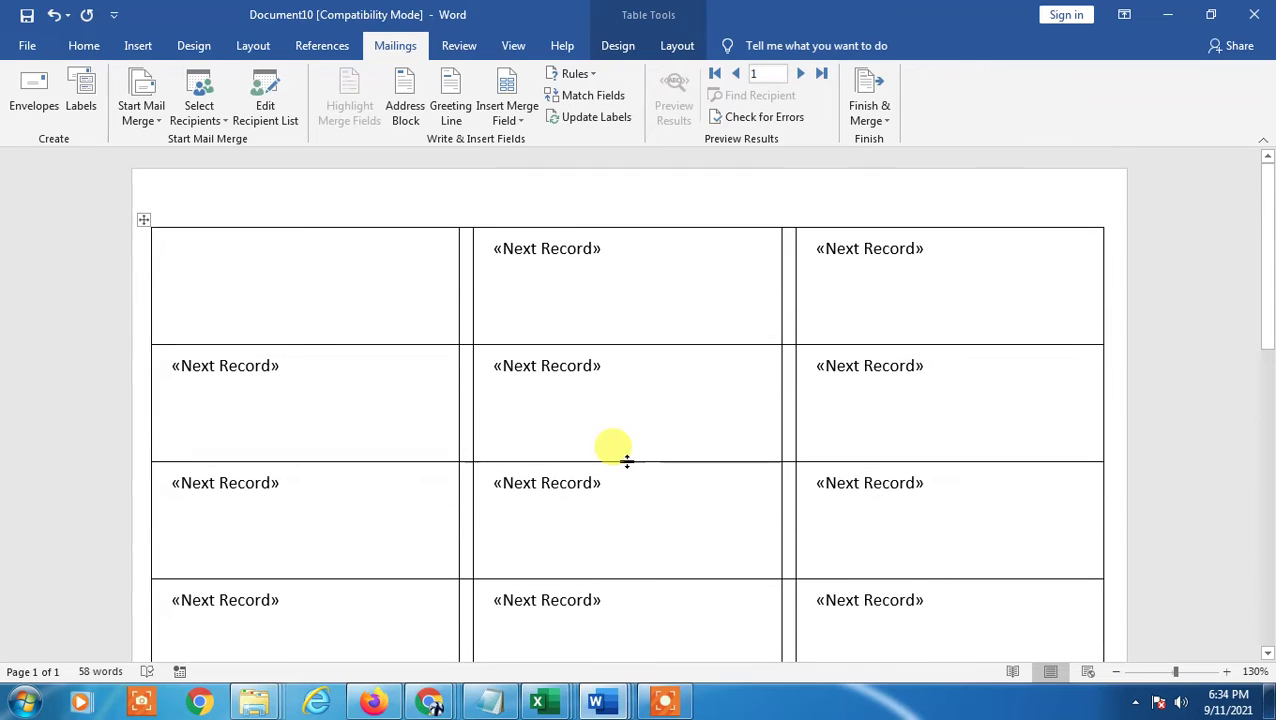
left_click(519, 121)
left_click(519, 127)
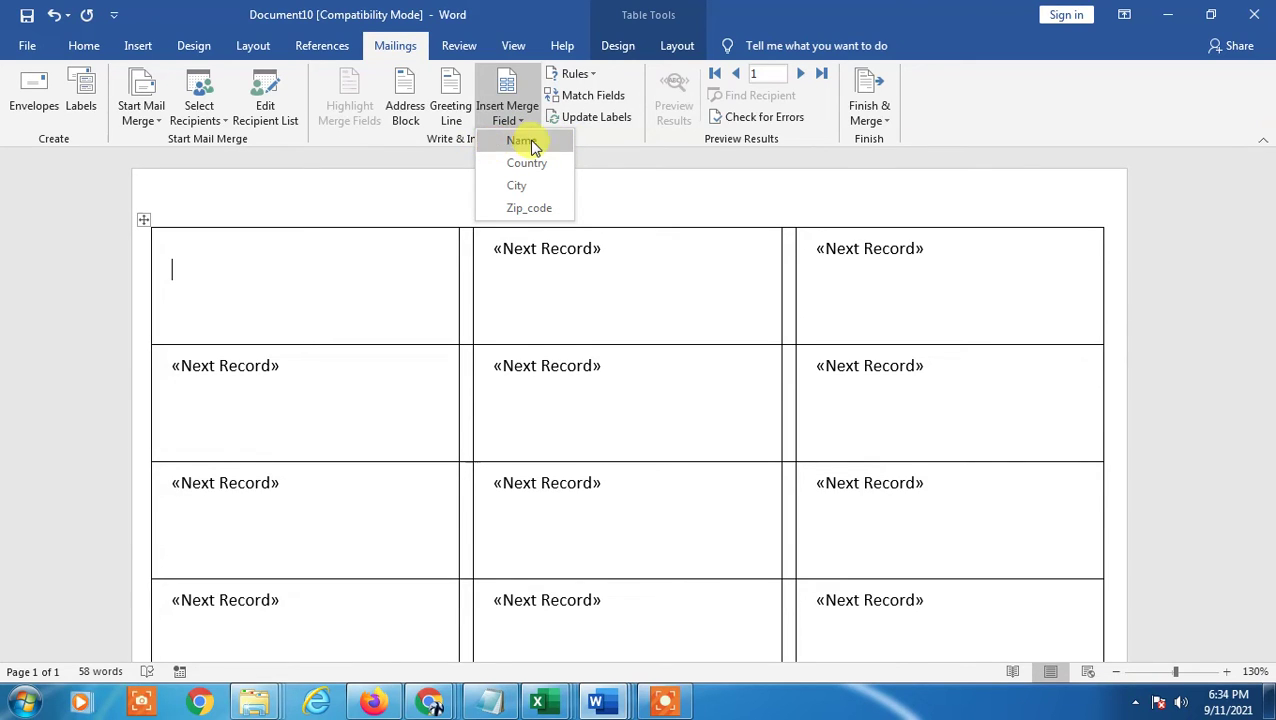
left_click(526, 140)
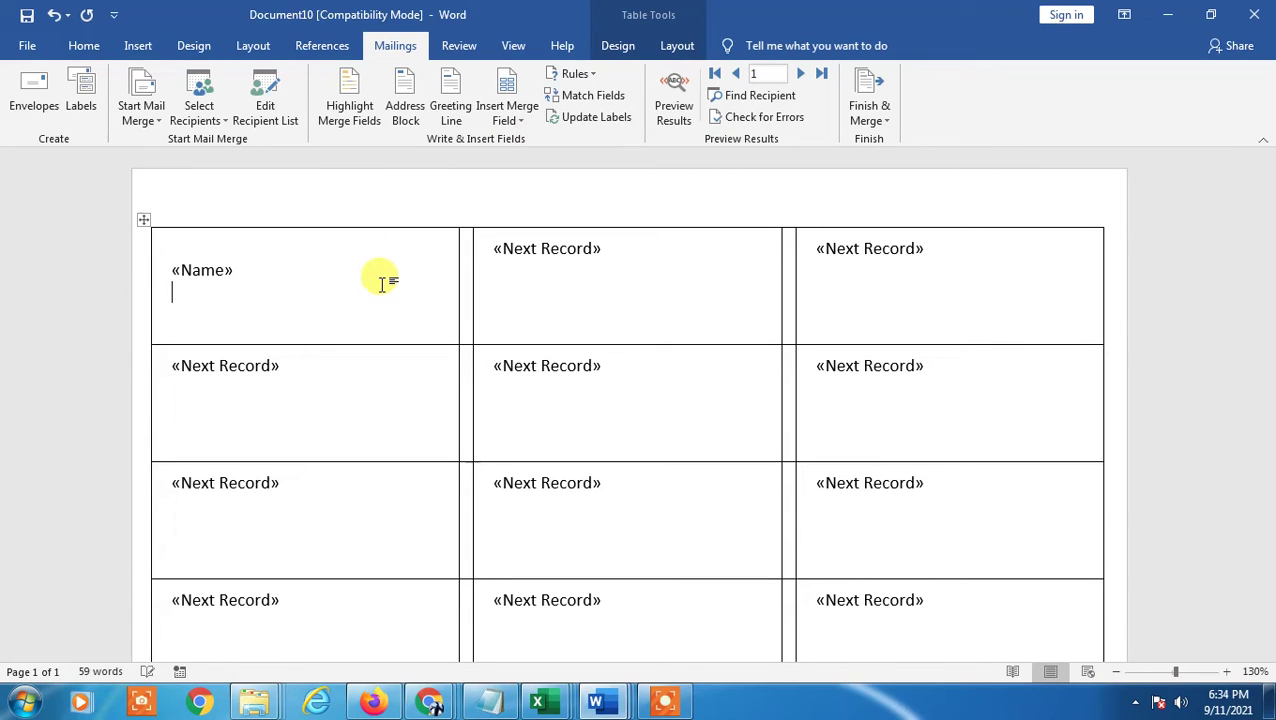
left_click(515, 120)
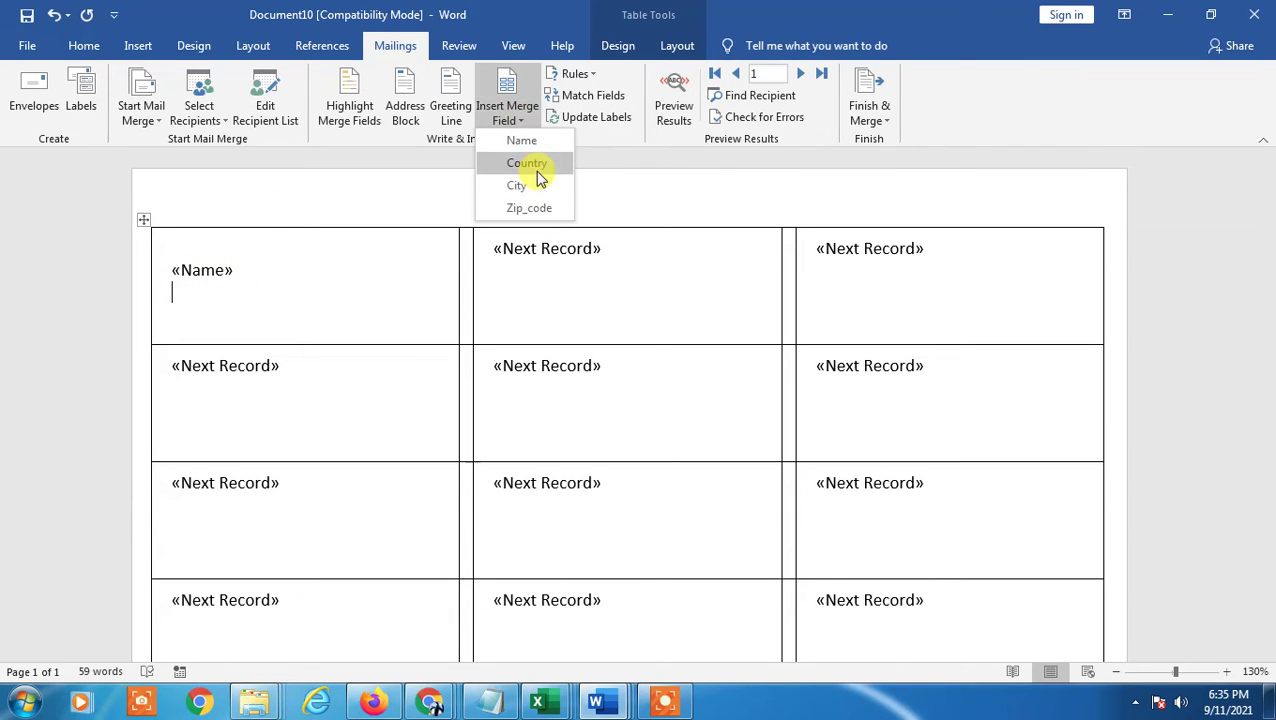
left_click(530, 163)
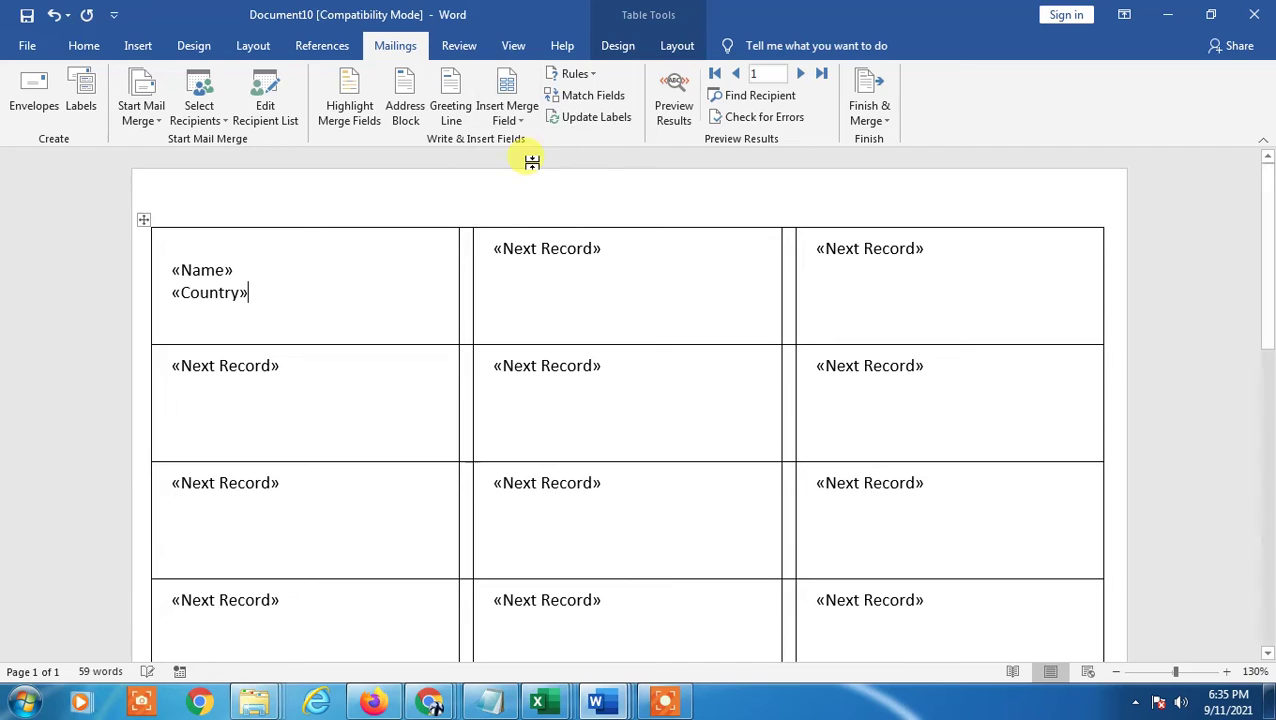
- Add «City», then «Zip_code» on a new line, and copy the fields to all labels
left_click(512, 112)
left_click(524, 185)
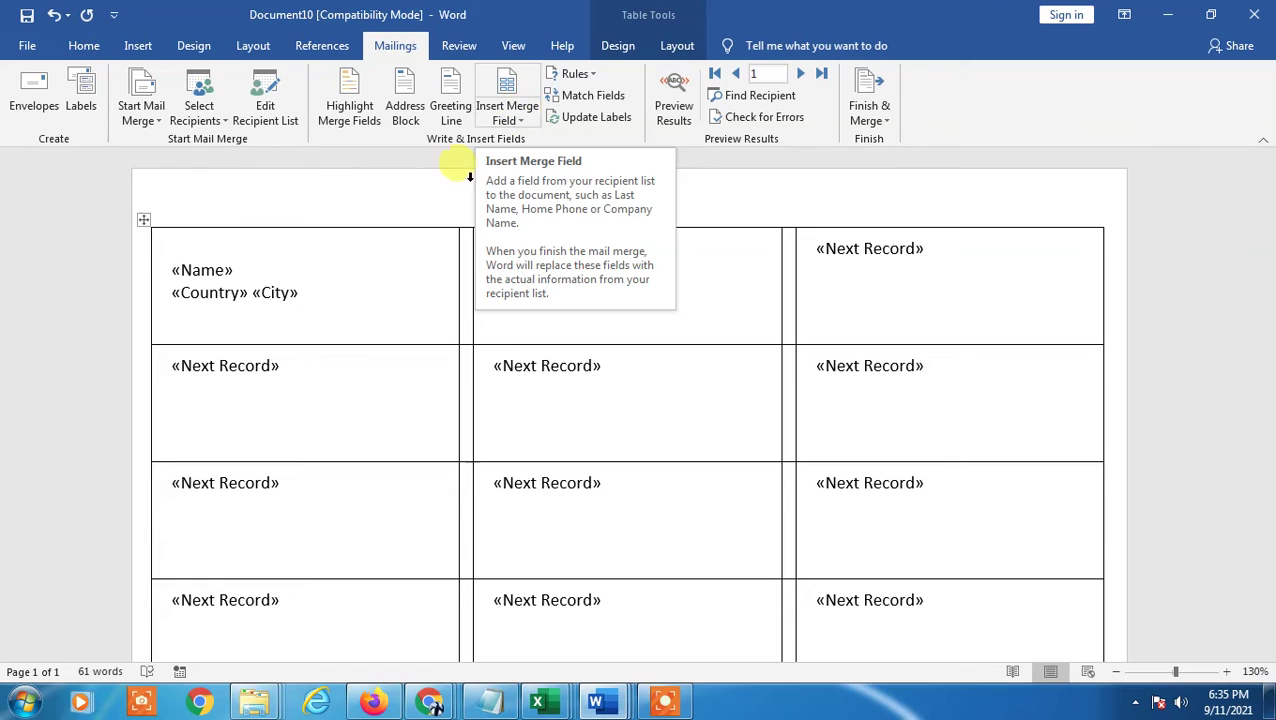
key("Return")
left_click(505, 108)
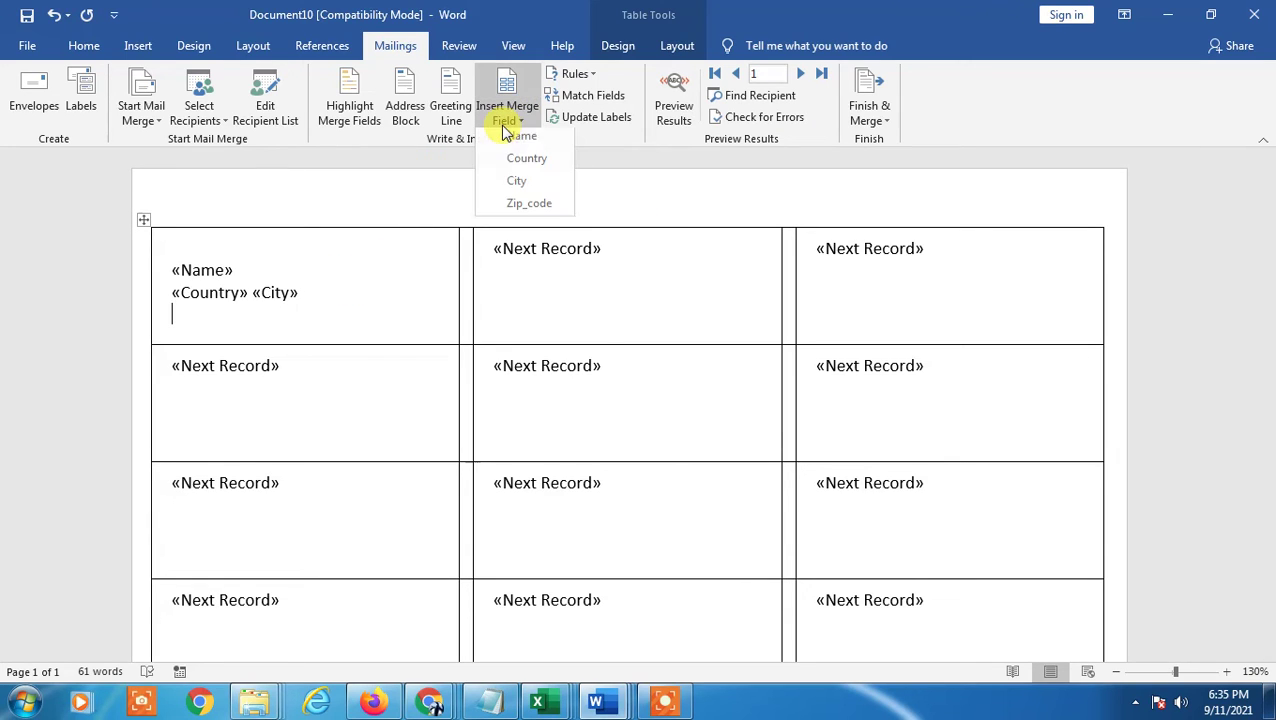
left_click(529, 208)
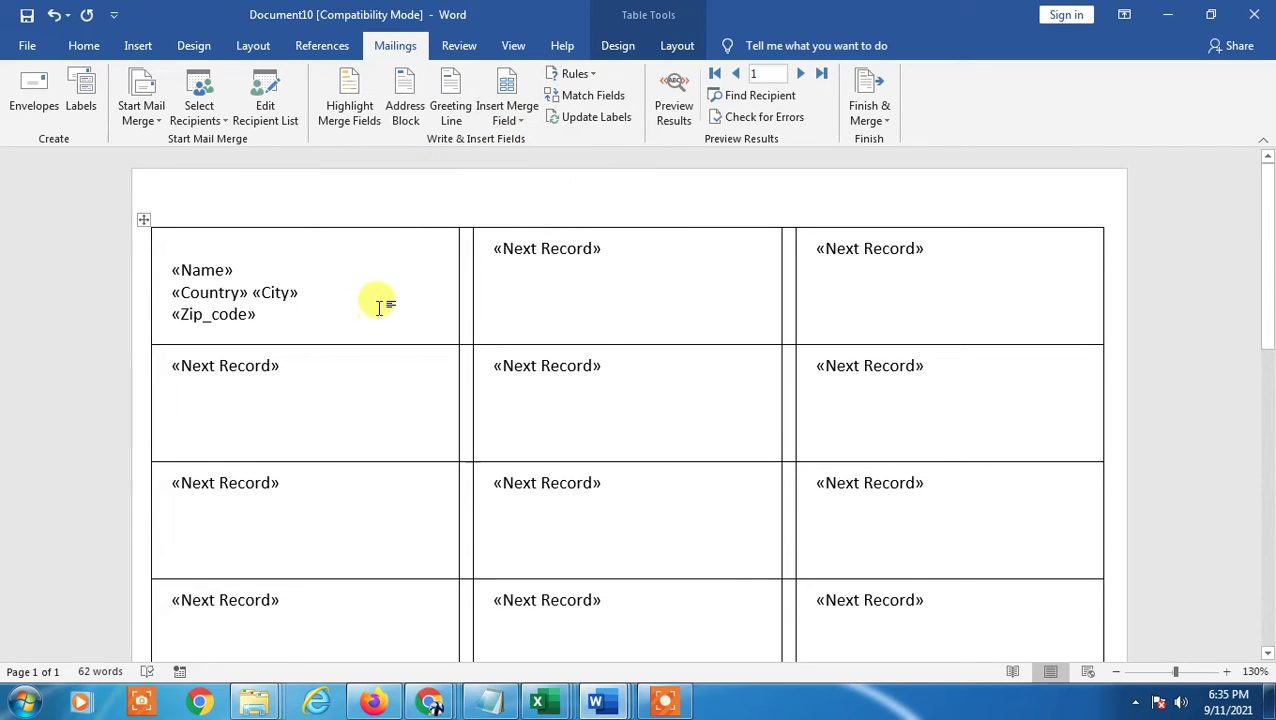
left_click(588, 119)
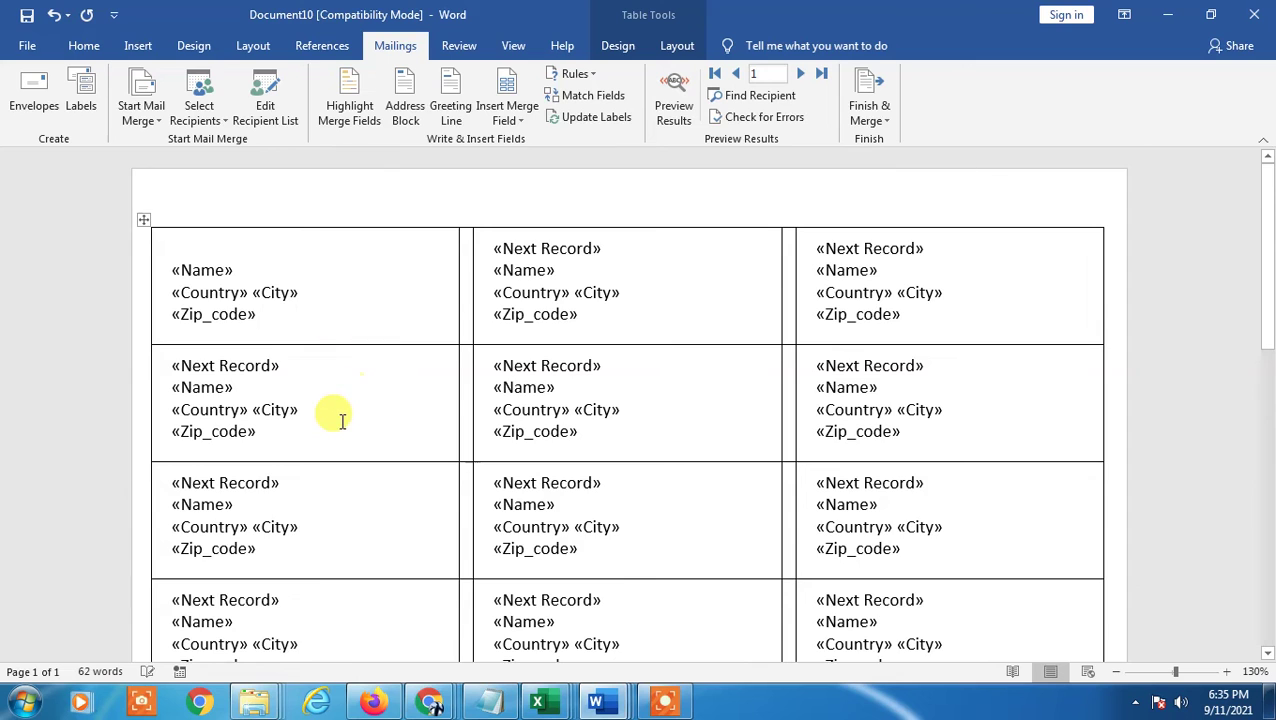
- Preview the merge results and check the labels for Rony, kony, Sony, Kony and Loddy
scroll(345, 420, "down", 4)
scroll(345, 420, "up", 4)
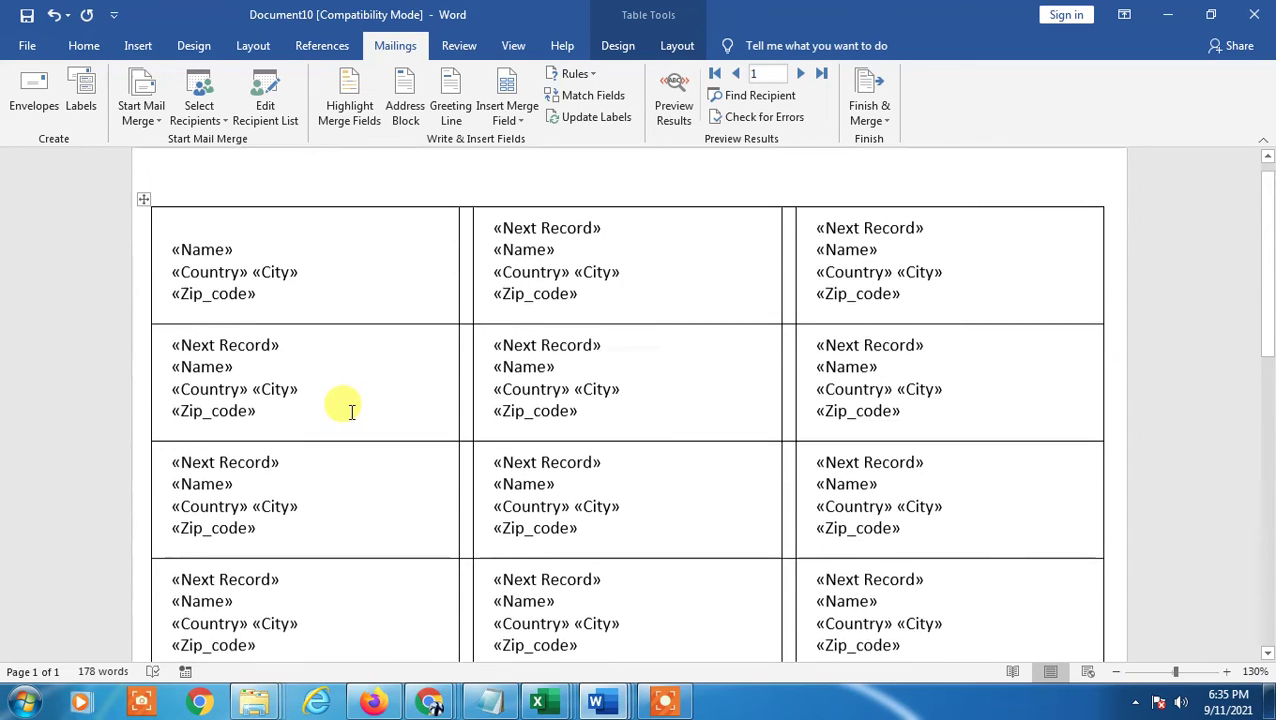
left_click(673, 105)
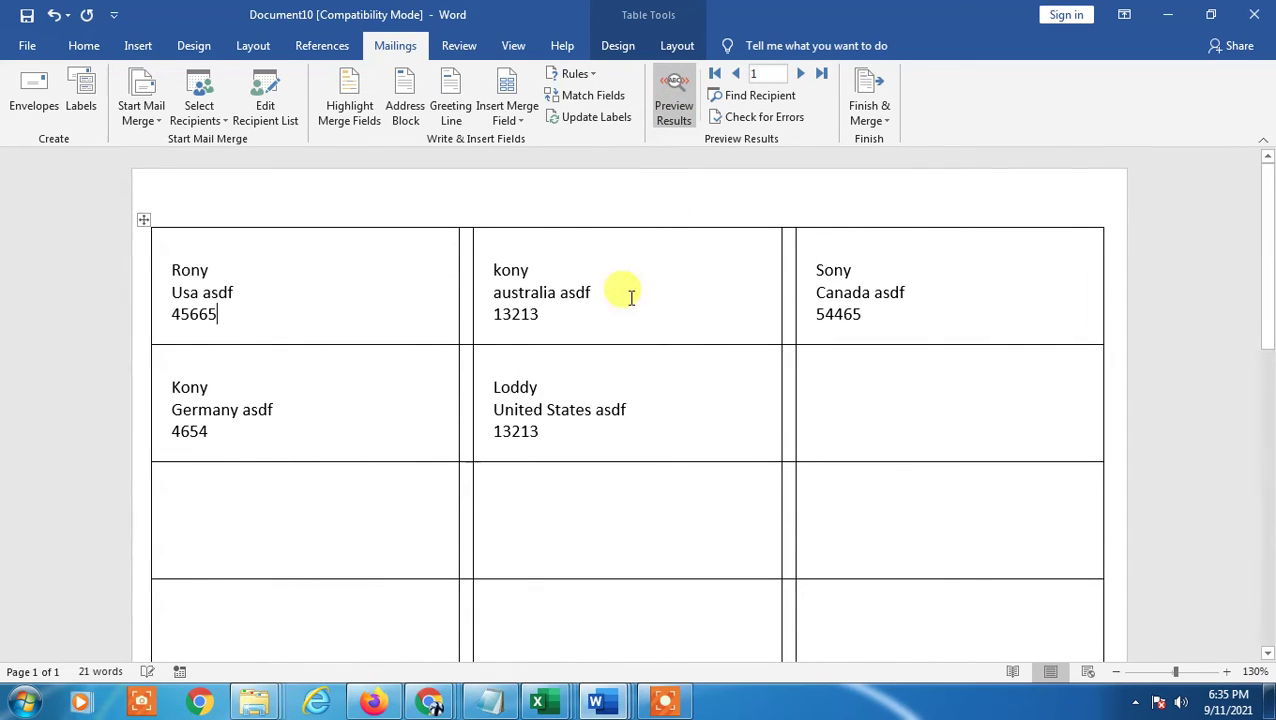
scroll(445, 400, "down", 3)
scroll(441, 399, "up", 3)
left_click(228, 296)
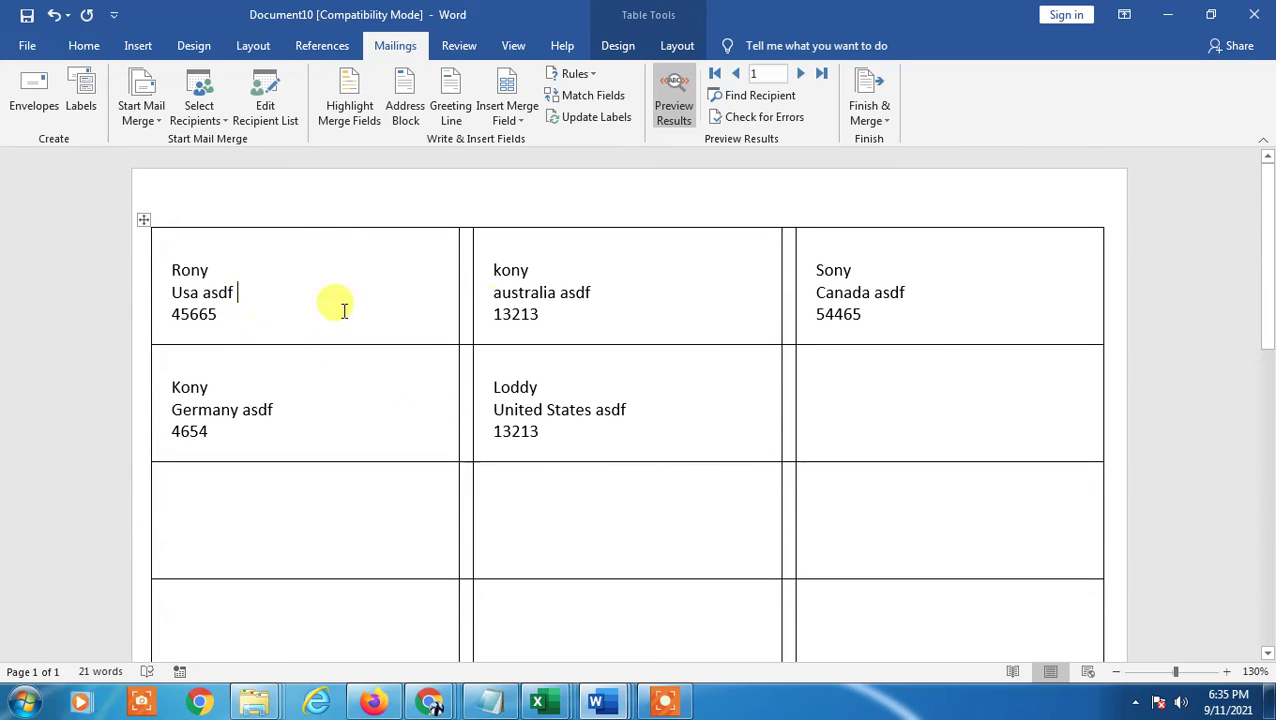
left_click(355, 540)
scroll(400, 525, "down", 3)
scroll(420, 520, "down", 2)
scroll(420, 520, "up", 3)
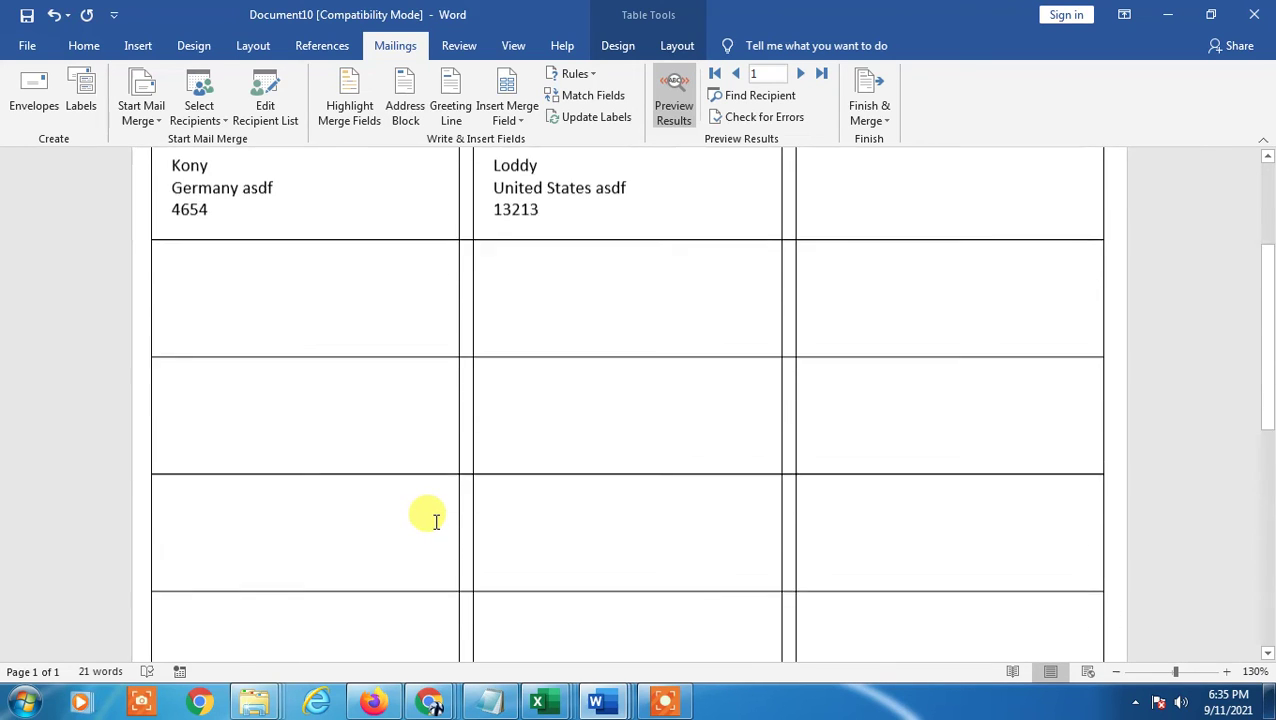
scroll(420, 520, "up", 2)
left_click(872, 122)
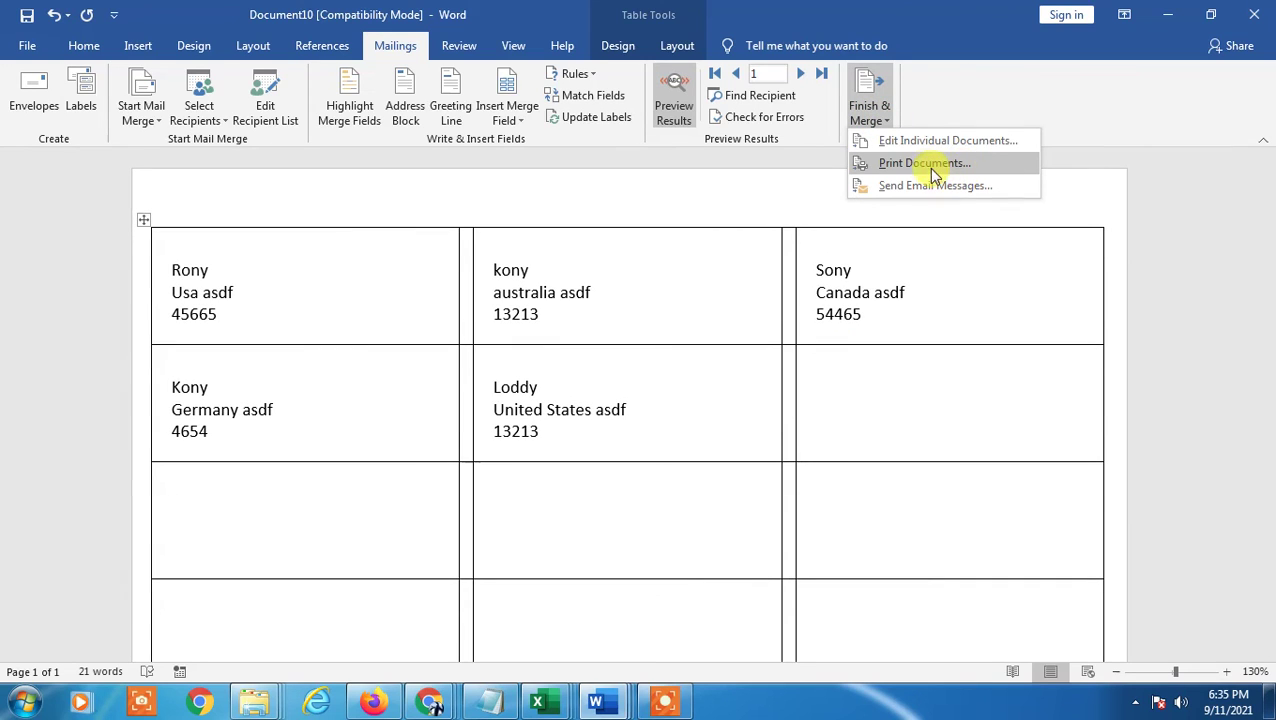
left_click(925, 163)
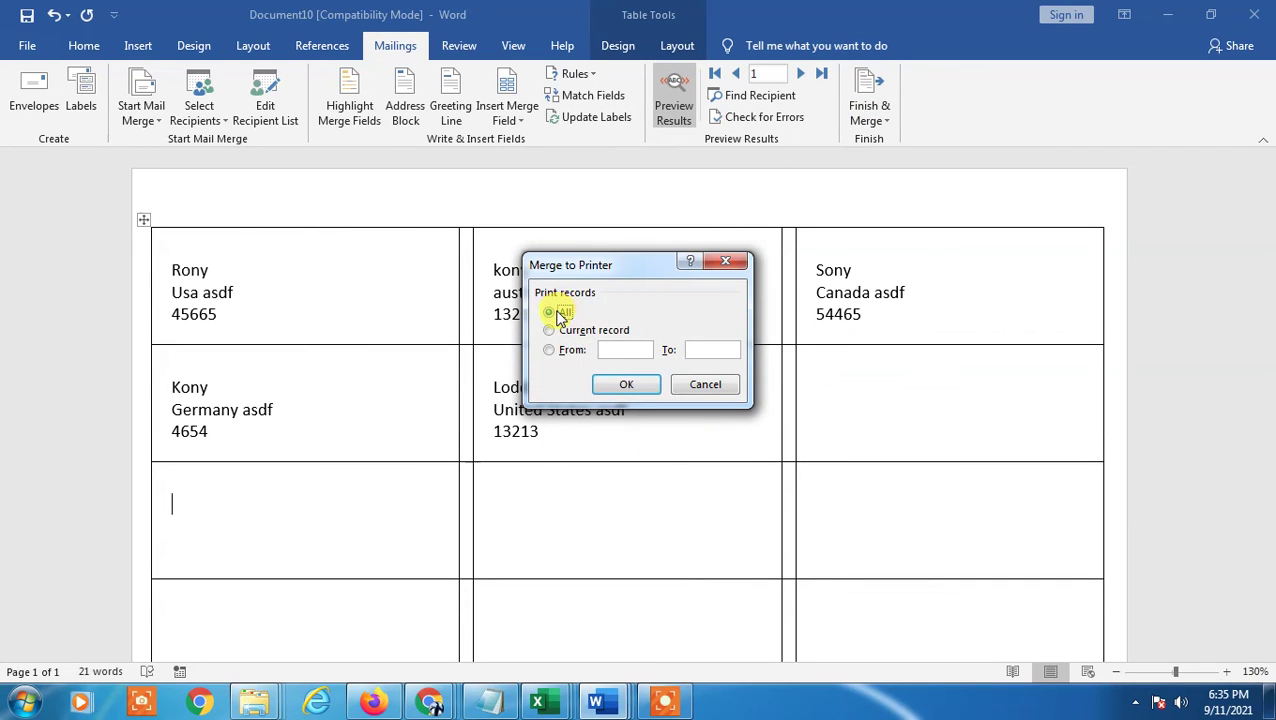
left_click(562, 357)
type("58")
key("Tab")
double_click(612, 350)
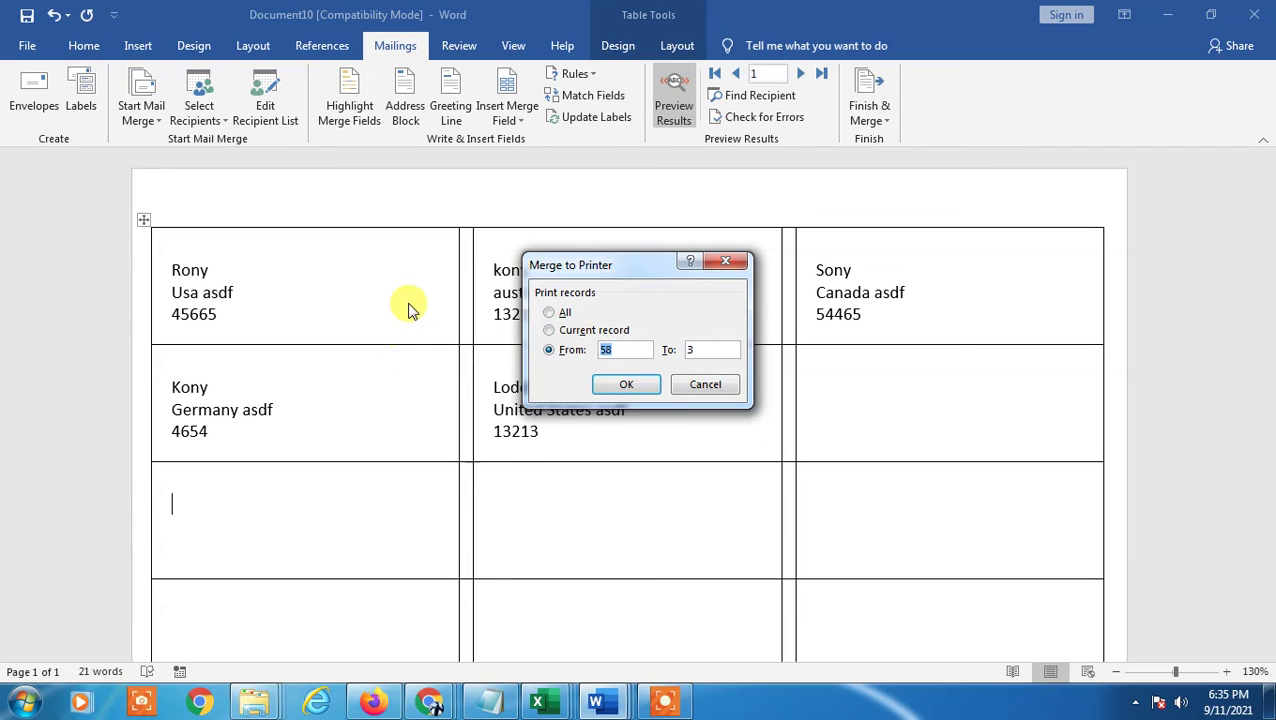
type("3")
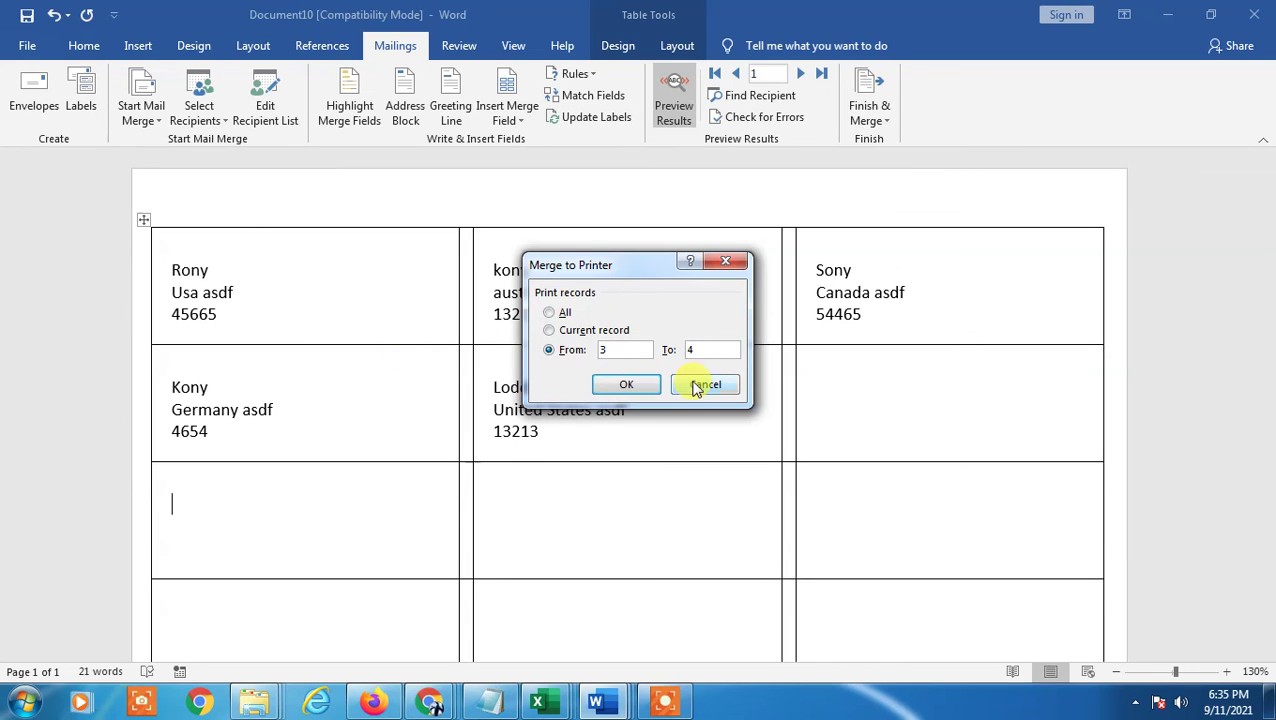
left_click(716, 388)
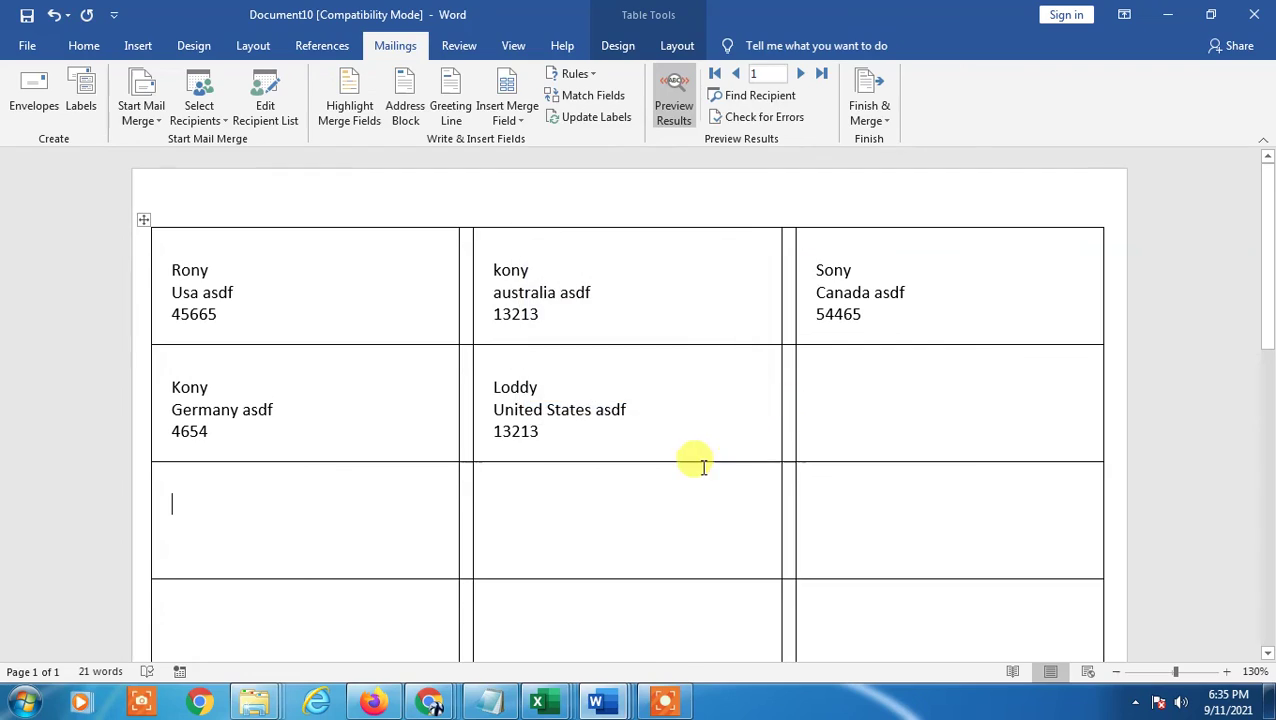